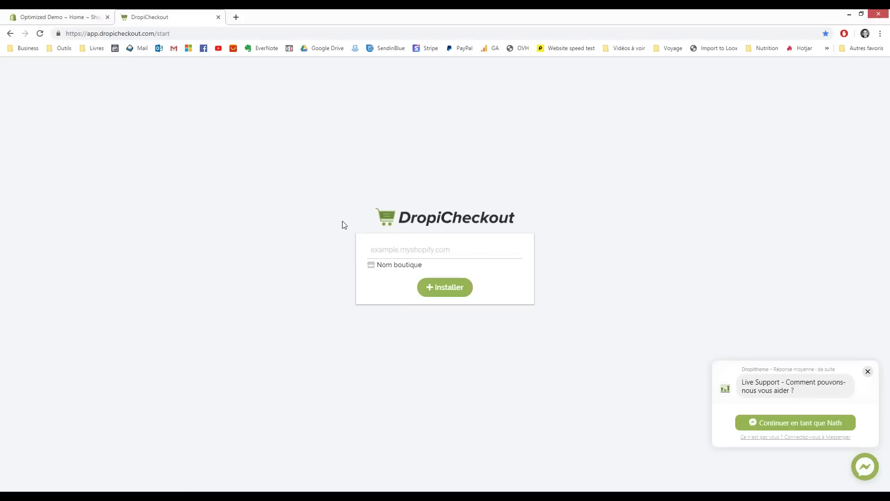
{"action": "left_click", "coordinate": [403, 254]}
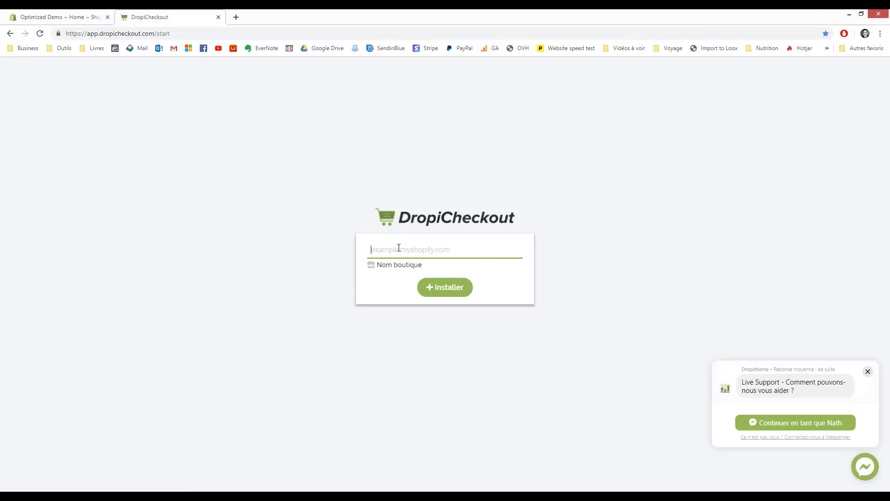
{"action": "left_click", "coordinate": [51, 14]}
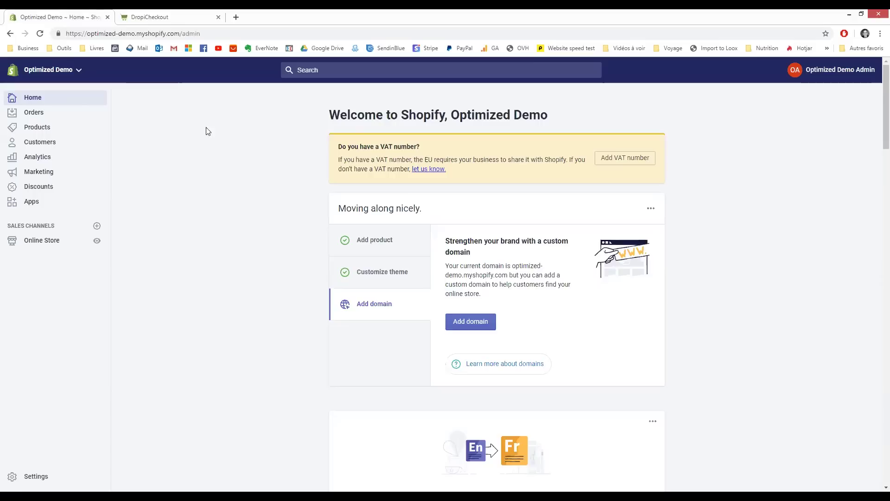
{"action": "left_click", "coordinate": [172, 33]}
{"action": "key", "text": "ctrl+c"}
{"action": "left_click", "coordinate": [166, 16]}
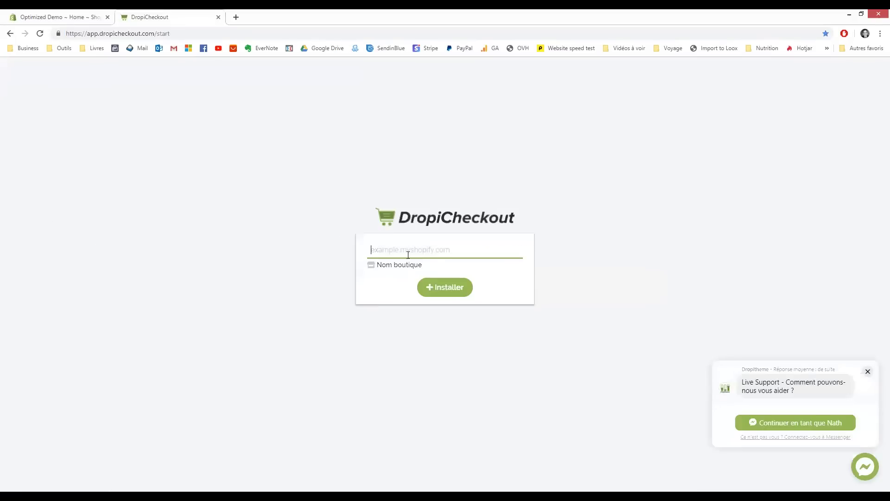
{"action": "key", "text": "ctrl+v"}
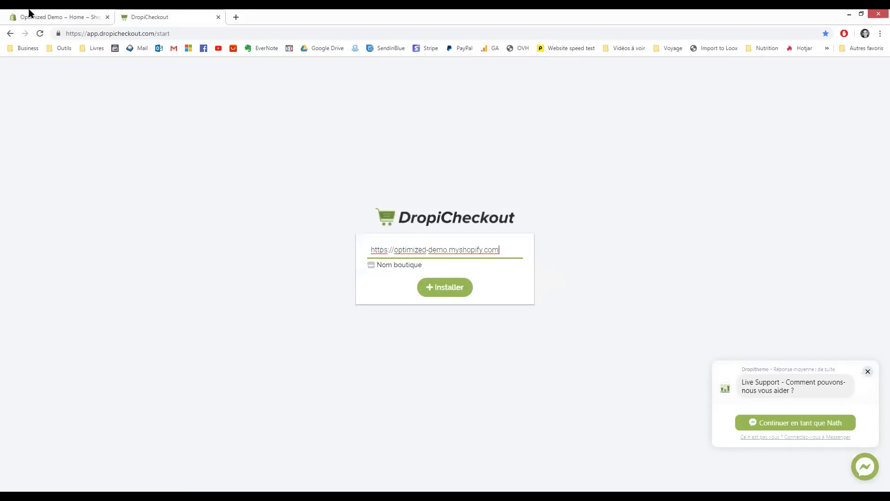
{"action": "left_click", "coordinate": [446, 287]}
Open DropiCheckout Beta from the installed apps in the Optimized Demo store's Shopify admin
{"action": "left_click", "coordinate": [55, 17]}
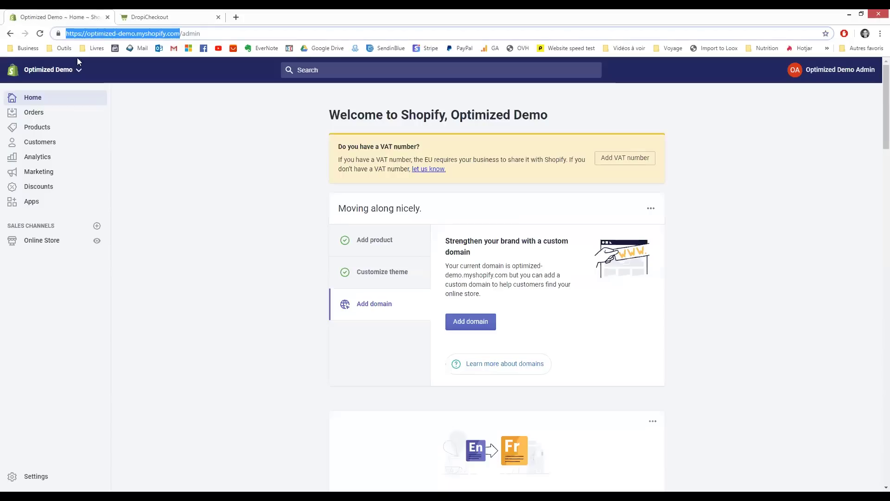
{"action": "left_click", "coordinate": [34, 201]}
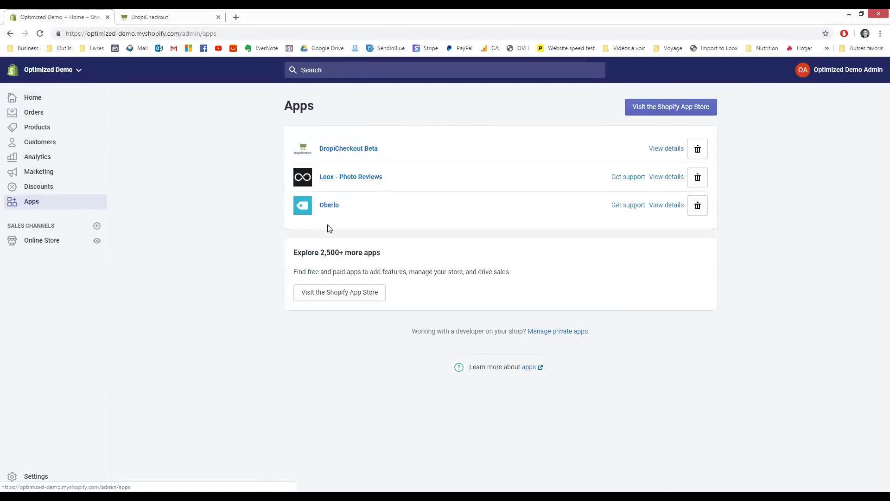
{"action": "left_click", "coordinate": [338, 150]}
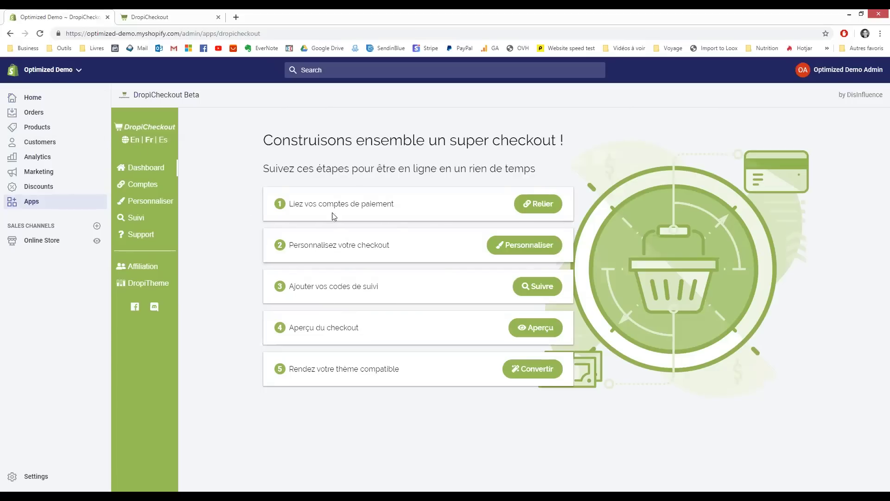
View the Stripe and Paypal account connection settings, and open the checkout customization settings
{"action": "left_click", "coordinate": [534, 206]}
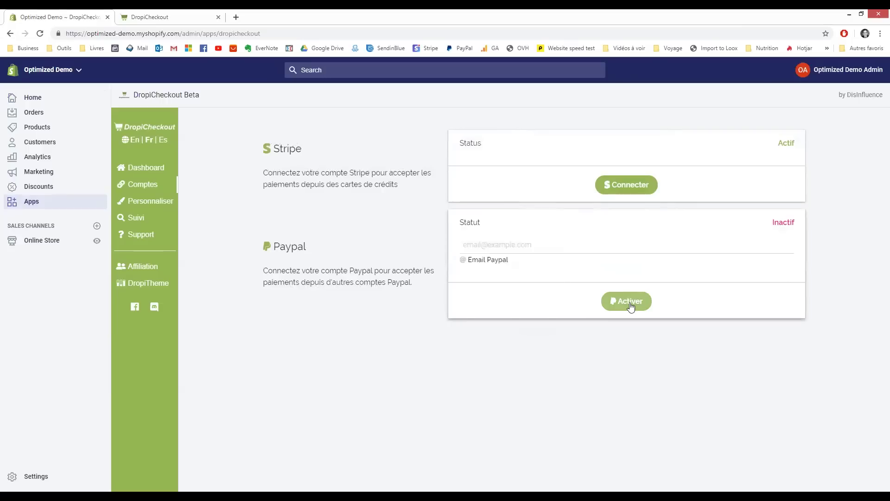
{"action": "left_click", "coordinate": [148, 170]}
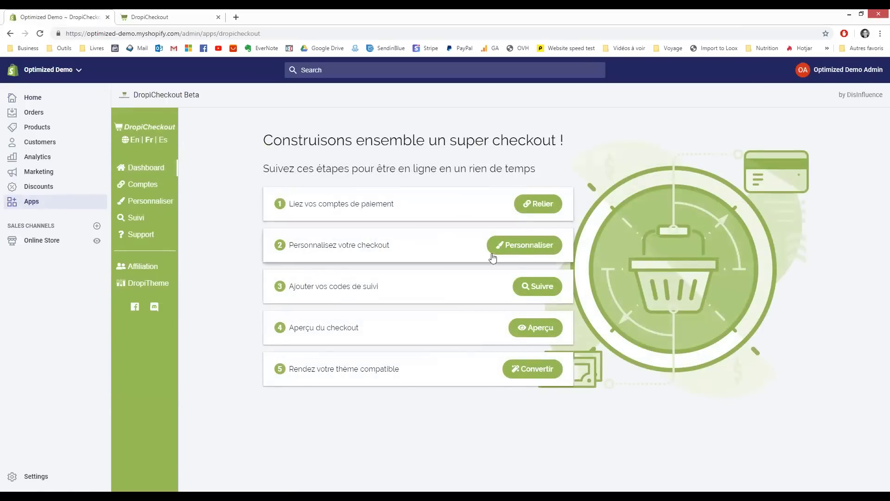
{"action": "left_click", "coordinate": [520, 248]}
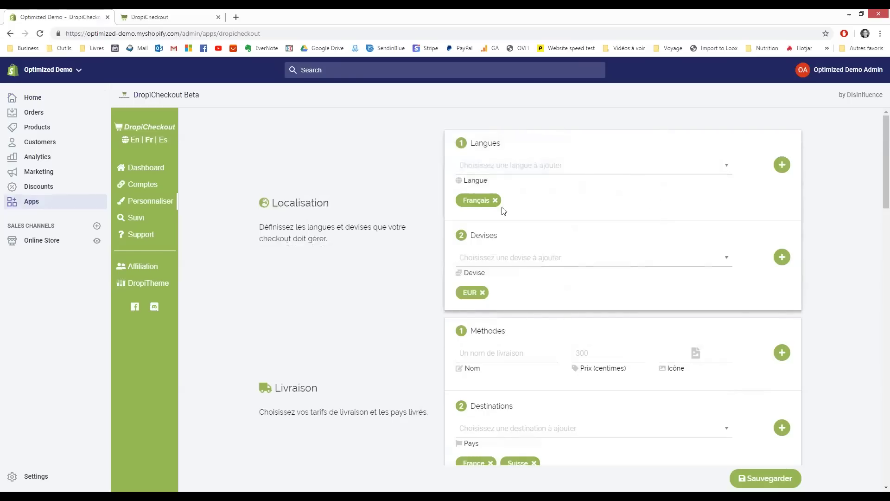
Add Tchèque to the checkout languages and remove it again
{"action": "left_click", "coordinate": [668, 170]}
{"action": "scroll", "coordinate": [513, 251], "scroll_direction": "down", "scroll_amount": 5}
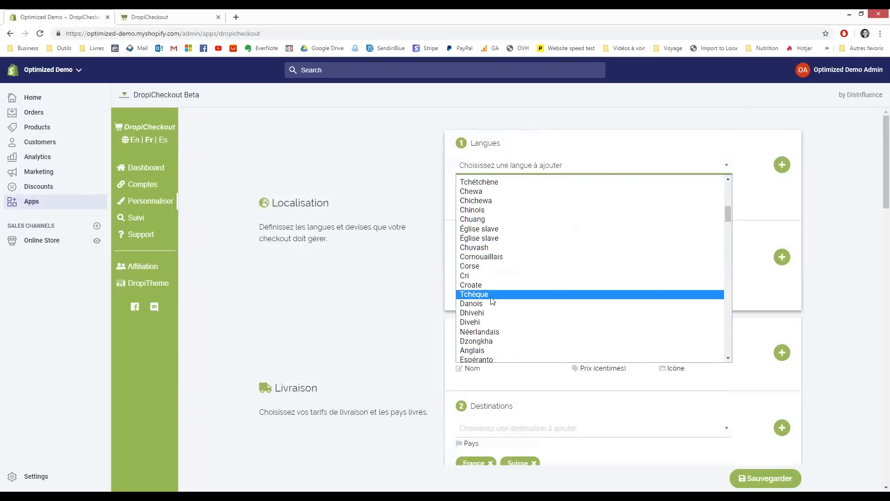
{"action": "left_click", "coordinate": [528, 294]}
{"action": "left_click", "coordinate": [781, 167]}
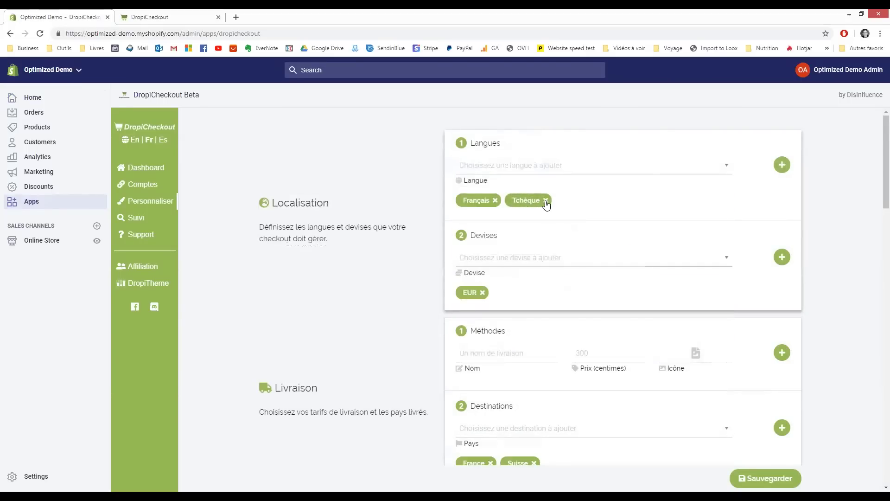
{"action": "left_click", "coordinate": [546, 200]}
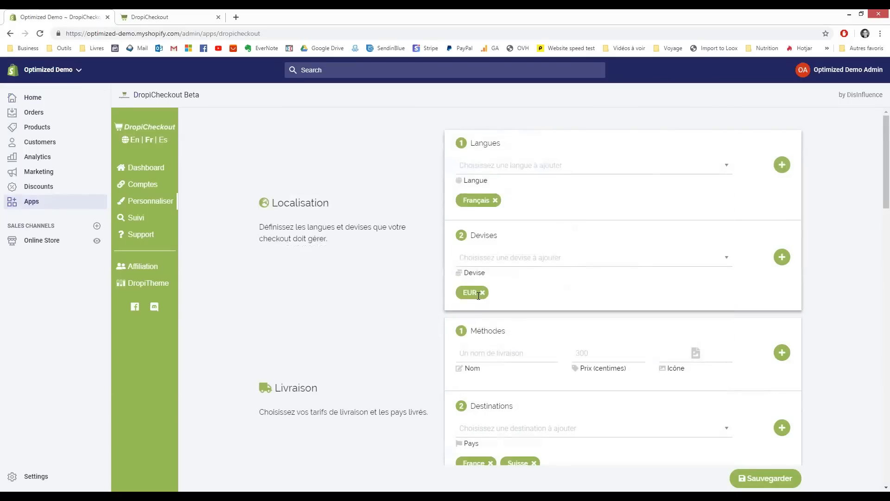
Look through the currencies that can be added to the checkout
{"action": "left_click", "coordinate": [485, 259]}
{"action": "scroll", "coordinate": [501, 334], "scroll_direction": "down", "scroll_amount": 20}
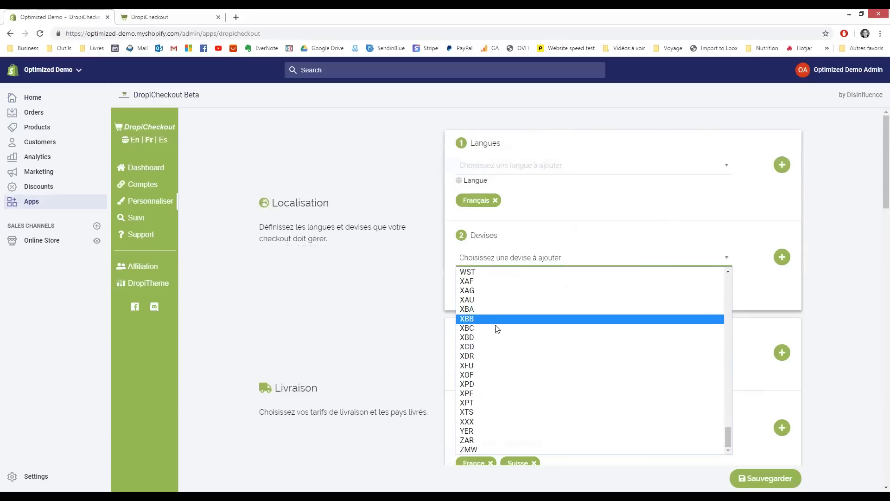
{"action": "scroll", "coordinate": [498, 366], "scroll_direction": "up", "scroll_amount": 20}
{"action": "scroll", "coordinate": [500, 366], "scroll_direction": "down", "scroll_amount": 3}
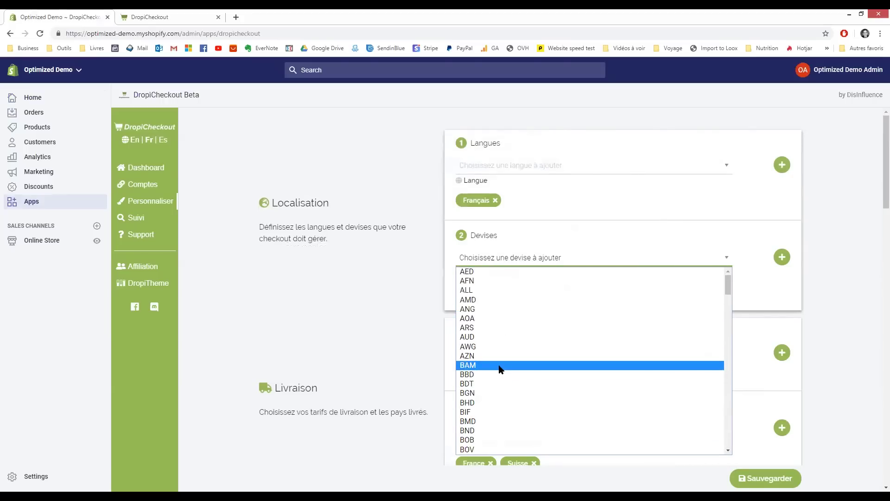
{"action": "left_click", "coordinate": [499, 365]}
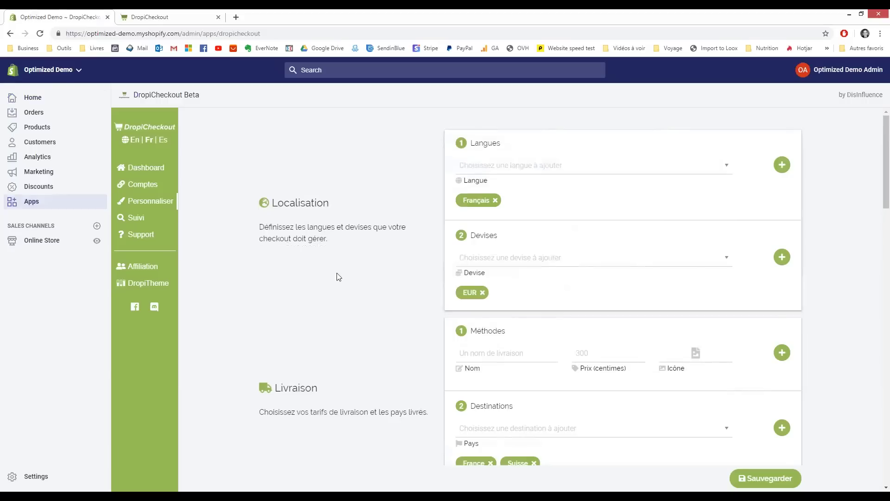
Enter a shipping method named "Livraison suivie offerte" with a price of 390 centimes
{"action": "scroll", "coordinate": [338, 276], "scroll_direction": "down", "scroll_amount": 4}
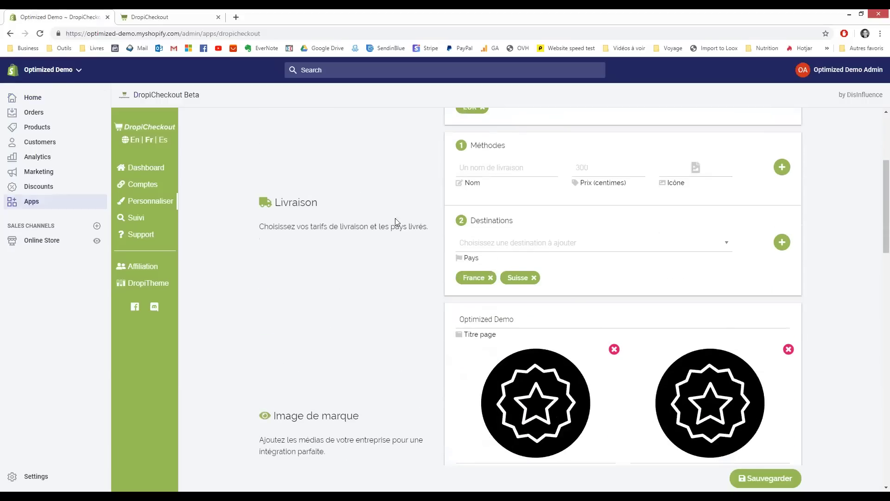
{"action": "scroll", "coordinate": [406, 266], "scroll_direction": "up", "scroll_amount": 1}
{"action": "left_click", "coordinate": [490, 235]}
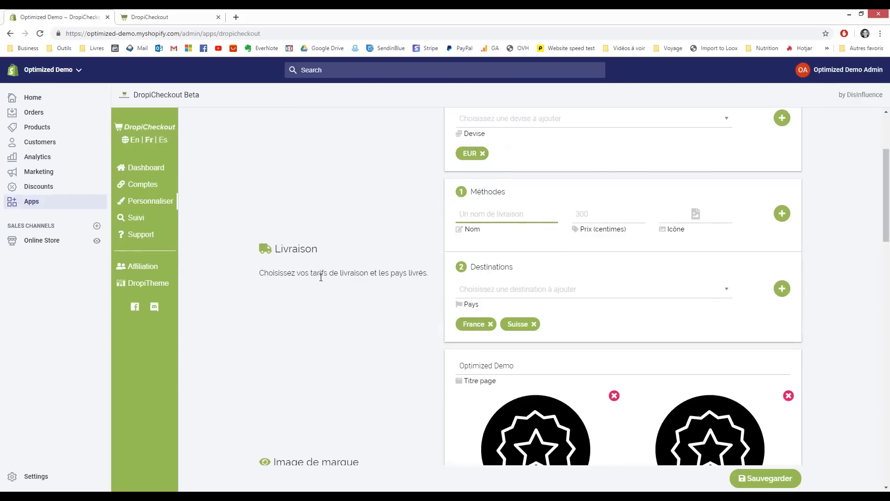
{"action": "type", "text": "Livraison suivie offerte"}
{"action": "left_click", "coordinate": [620, 220]}
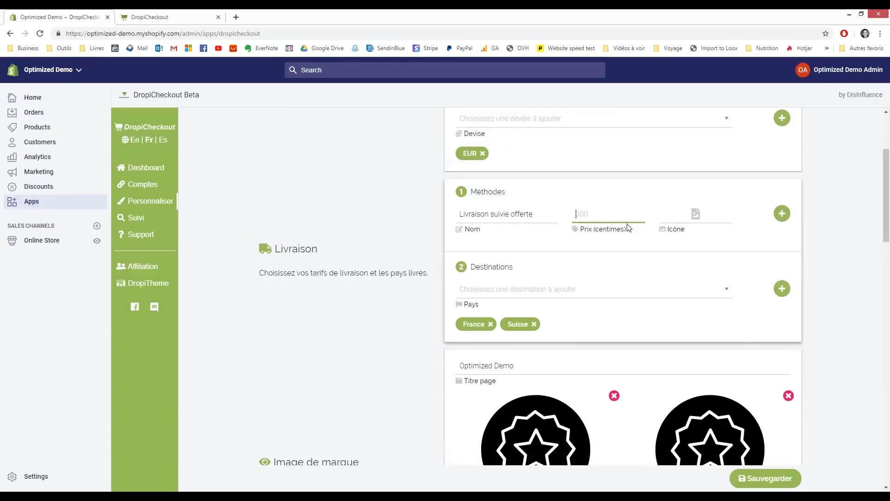
{"action": "type", "text": "390"}
Use delivery-truck_1_80x.png as the shipping method's icon and add the method to the checkout
{"action": "left_click", "coordinate": [696, 215]}
{"action": "left_click", "coordinate": [324, 144]}
{"action": "scroll", "coordinate": [325, 176], "scroll_direction": "down", "scroll_amount": 3}
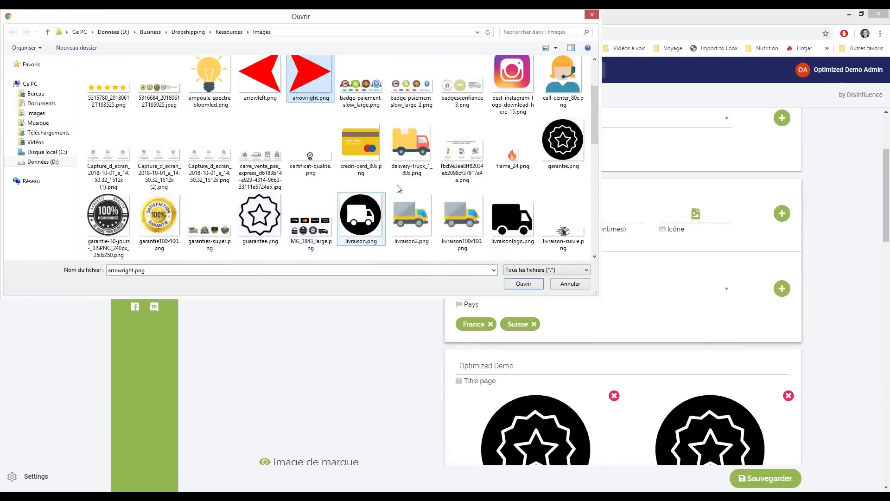
{"action": "left_click", "coordinate": [408, 156]}
{"action": "double_click", "coordinate": [407, 156]}
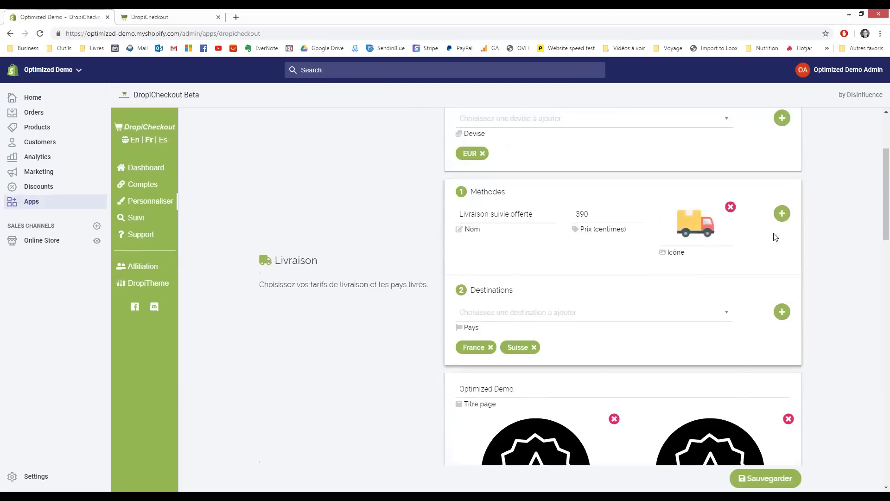
{"action": "left_click", "coordinate": [782, 215]}
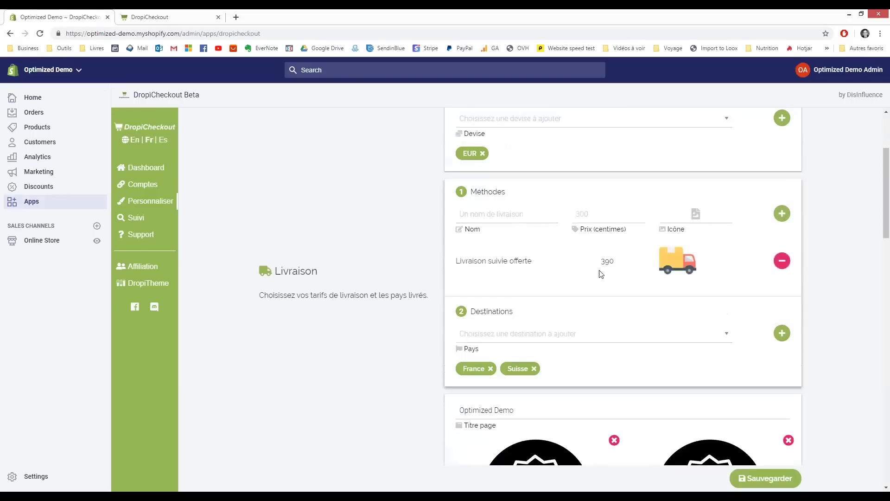
Add Canton et îles Enderbury to the delivery destinations and remove it again
{"action": "scroll", "coordinate": [541, 291], "scroll_direction": "down", "scroll_amount": 1}
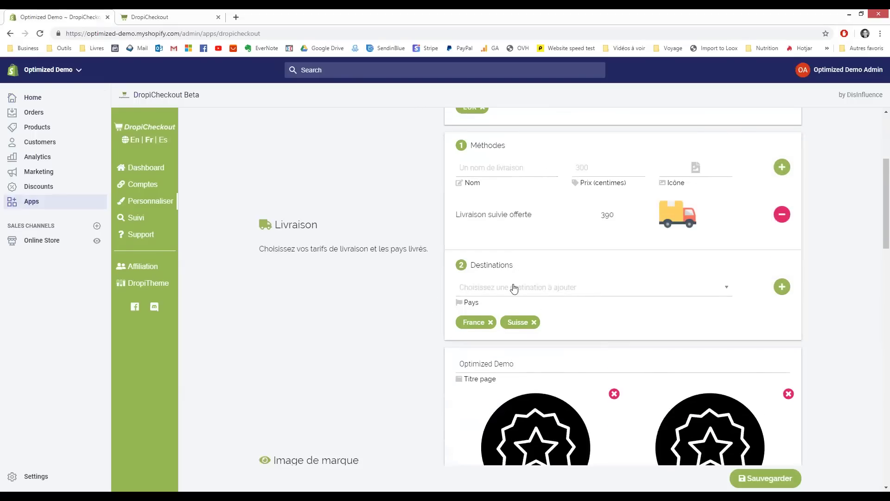
{"action": "left_click", "coordinate": [529, 291]}
{"action": "scroll", "coordinate": [491, 356], "scroll_direction": "down", "scroll_amount": 10}
{"action": "left_click", "coordinate": [491, 352]}
{"action": "left_click", "coordinate": [782, 286]}
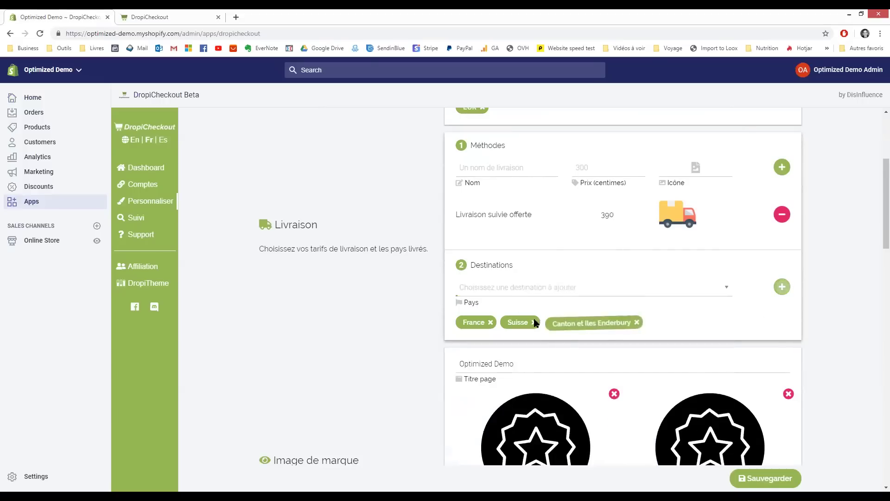
{"action": "left_click", "coordinate": [636, 322]}
Choose Français as the language of the checkout texts
{"action": "scroll", "coordinate": [464, 278], "scroll_direction": "down", "scroll_amount": 4}
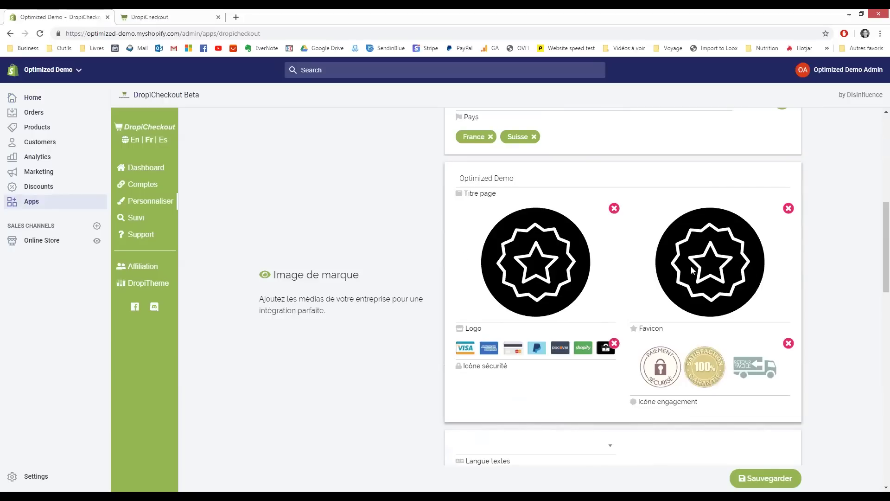
{"action": "scroll", "coordinate": [510, 299], "scroll_direction": "down", "scroll_amount": 1}
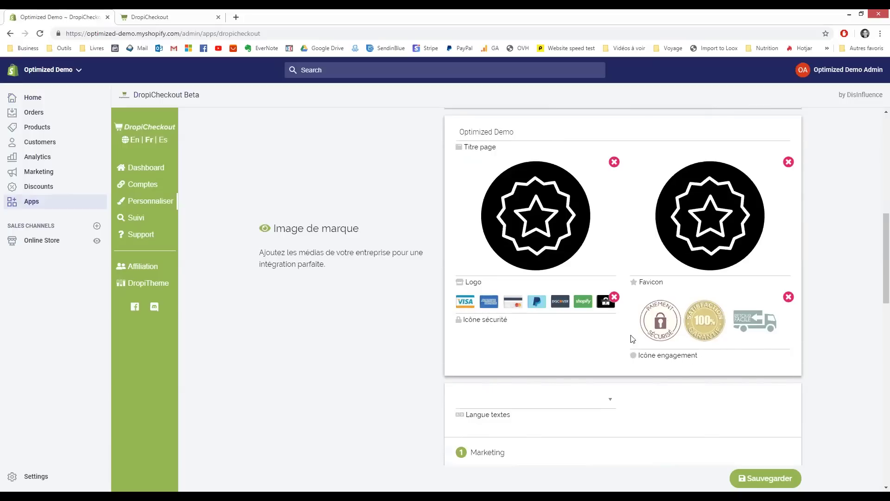
{"action": "scroll", "coordinate": [635, 330], "scroll_direction": "down", "scroll_amount": 1}
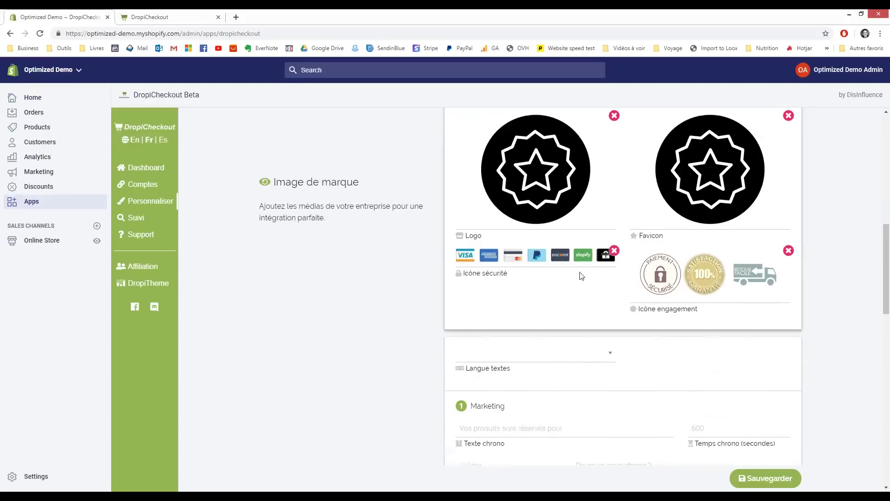
{"action": "scroll", "coordinate": [511, 269], "scroll_direction": "down", "scroll_amount": 1}
{"action": "scroll", "coordinate": [596, 210], "scroll_direction": "down", "scroll_amount": 2}
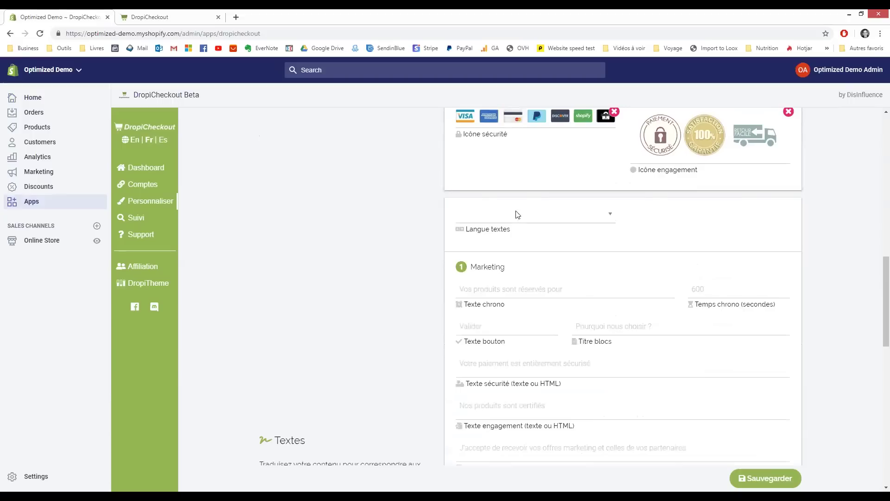
{"action": "left_click", "coordinate": [534, 214]}
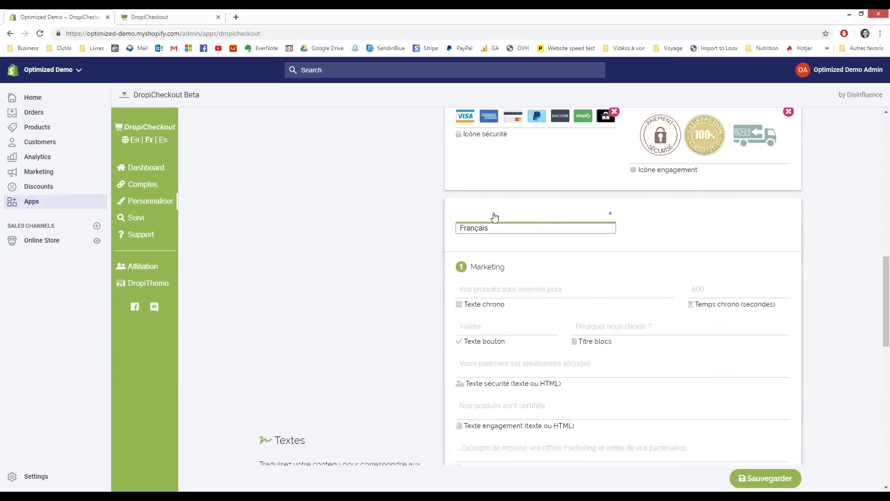
{"action": "left_click", "coordinate": [477, 224]}
{"action": "left_click", "coordinate": [466, 211]}
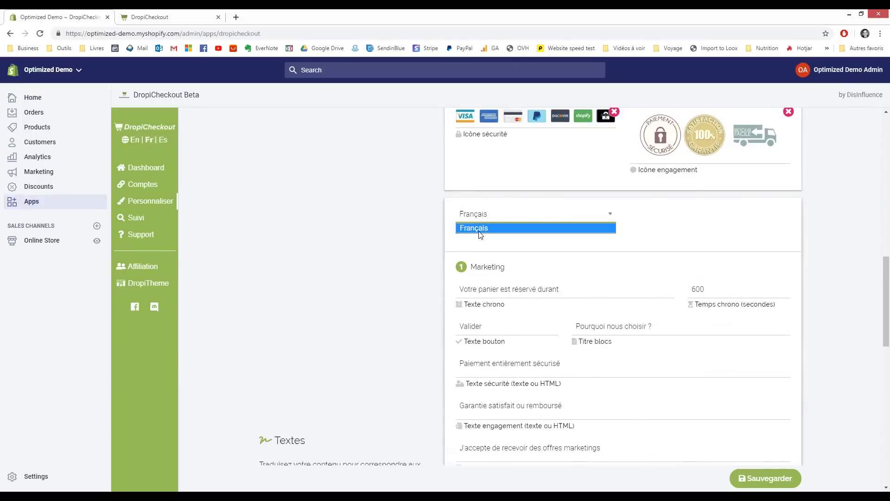
{"action": "left_click", "coordinate": [481, 228]}
{"action": "left_click", "coordinate": [518, 221]}
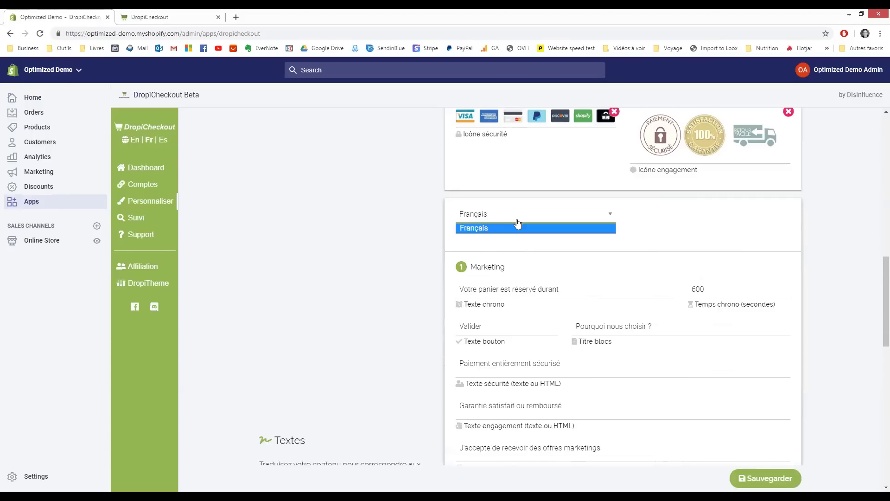
{"action": "left_click", "coordinate": [470, 227]}
Examine the French marketing and legal texts, including the countdown text and the timer duration in seconds
{"action": "scroll", "coordinate": [488, 291], "scroll_direction": "down", "scroll_amount": 1}
{"action": "scroll", "coordinate": [527, 372], "scroll_direction": "down", "scroll_amount": 3}
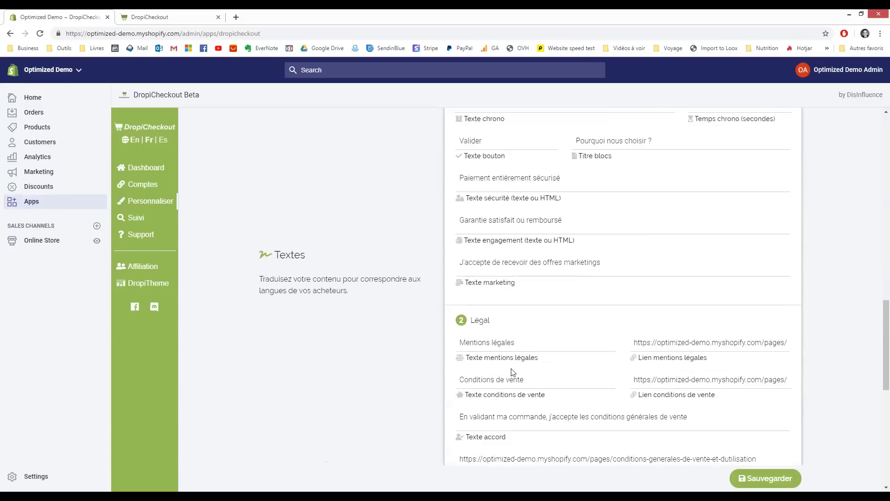
{"action": "scroll", "coordinate": [554, 397], "scroll_direction": "down", "scroll_amount": 2}
{"action": "scroll", "coordinate": [534, 352], "scroll_direction": "up", "scroll_amount": 7}
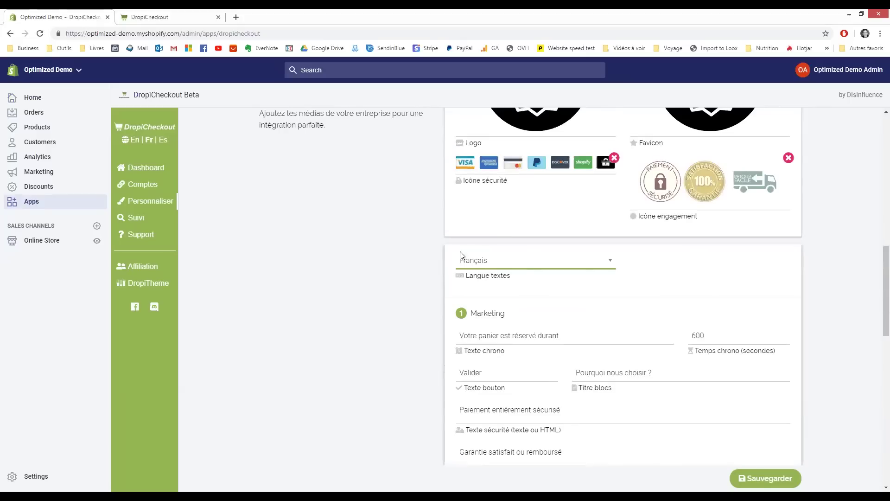
{"action": "left_click_drag", "start_coordinate": [576, 336], "coordinate": [458, 355]}
{"action": "left_click", "coordinate": [399, 277]}
{"action": "scroll", "coordinate": [408, 271], "scroll_direction": "down", "scroll_amount": 3}
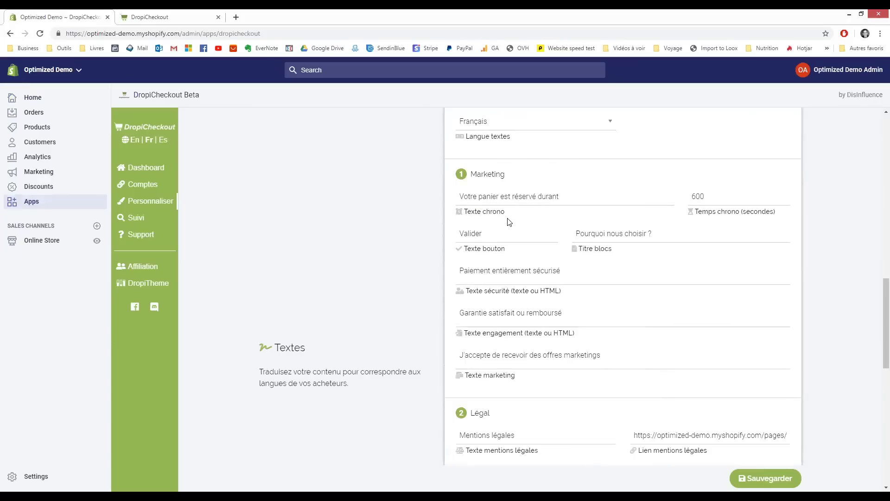
{"action": "left_click", "coordinate": [698, 196]}
{"action": "double_click", "coordinate": [699, 195]}
{"action": "key", "text": "Tab"}
{"action": "key", "text": "Tab"}
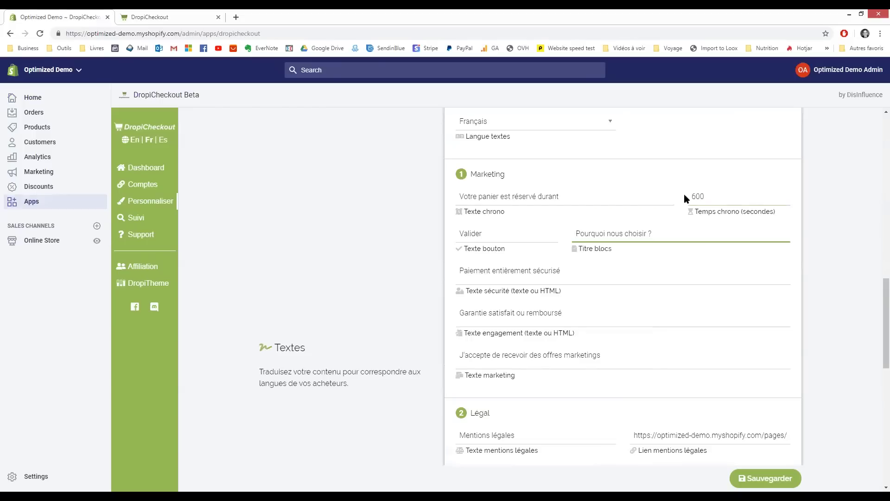
Examine the French checkout button text and the title of the reassurance blocks
{"action": "double_click", "coordinate": [487, 234]}
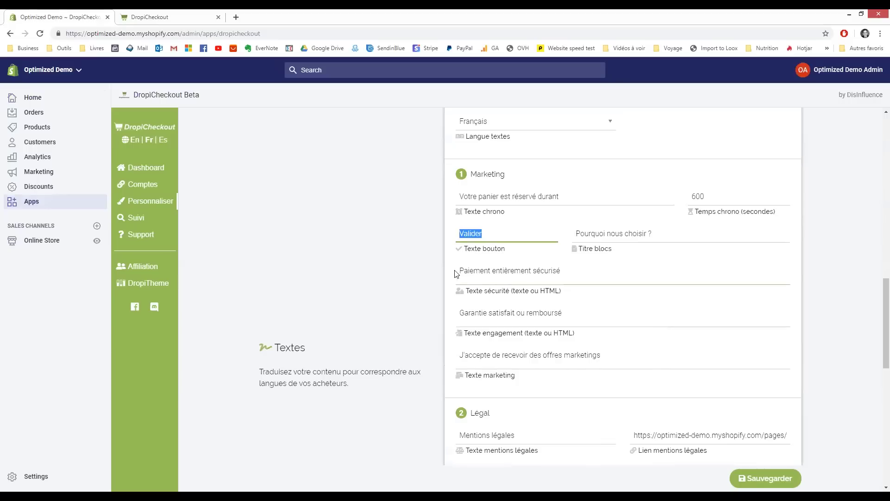
{"action": "left_click", "coordinate": [481, 239]}
{"action": "left_click_drag", "start_coordinate": [483, 238], "coordinate": [453, 239]}
{"action": "key", "text": "Tab"}
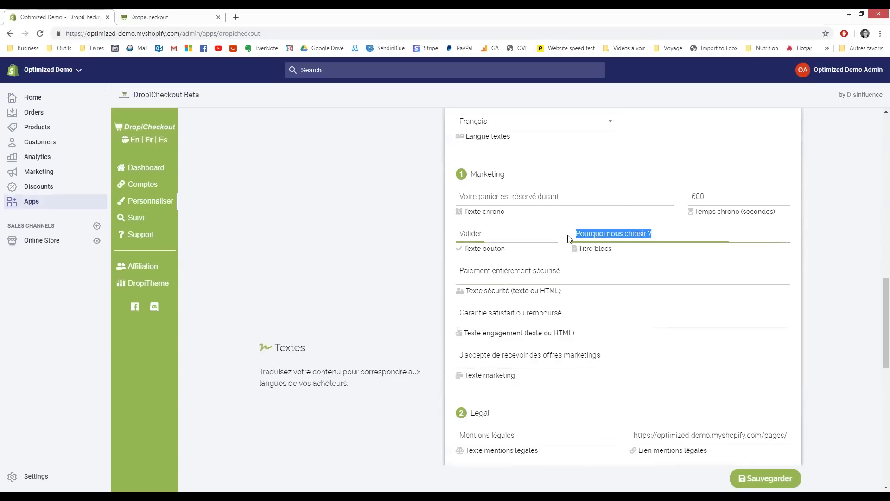
{"action": "key", "text": "End"}
{"action": "key", "text": "ctrl+shift+Left"}
{"action": "key", "text": "ctrl+shift+Left"}
{"action": "key", "text": "ctrl+shift+Left"}
{"action": "key", "text": "ctrl+shift+Left"}
Examine the French security, commitment and marketing opt-in texts
{"action": "left_click", "coordinate": [560, 278]}
{"action": "key", "text": "ctrl+shift+Left"}
{"action": "key", "text": "ctrl+shift+Left"}
{"action": "key", "text": "ctrl+shift+Left"}
{"action": "key", "text": "End"}
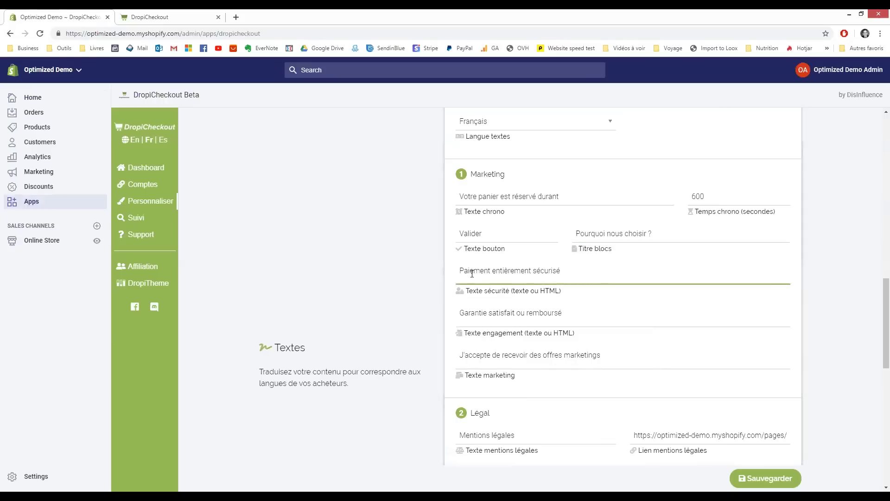
{"action": "left_click", "coordinate": [527, 310]}
{"action": "key", "text": "ctrl+Left"}
{"action": "key", "text": "ctrl+Left"}
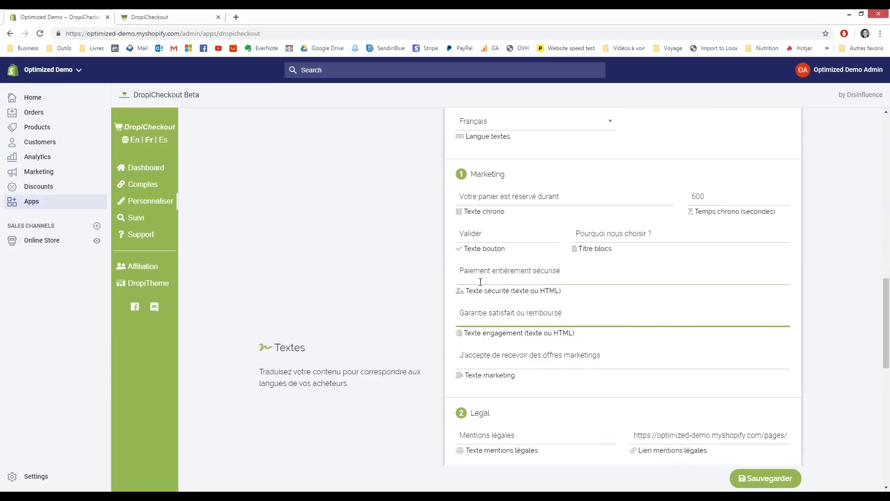
{"action": "scroll", "coordinate": [439, 299], "scroll_direction": "down", "scroll_amount": 2}
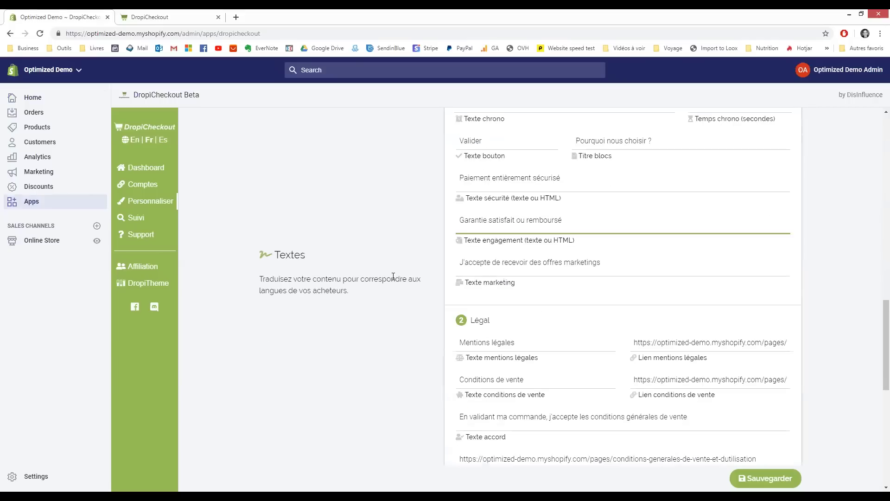
{"action": "left_click_drag", "start_coordinate": [459, 262], "coordinate": [604, 266]}
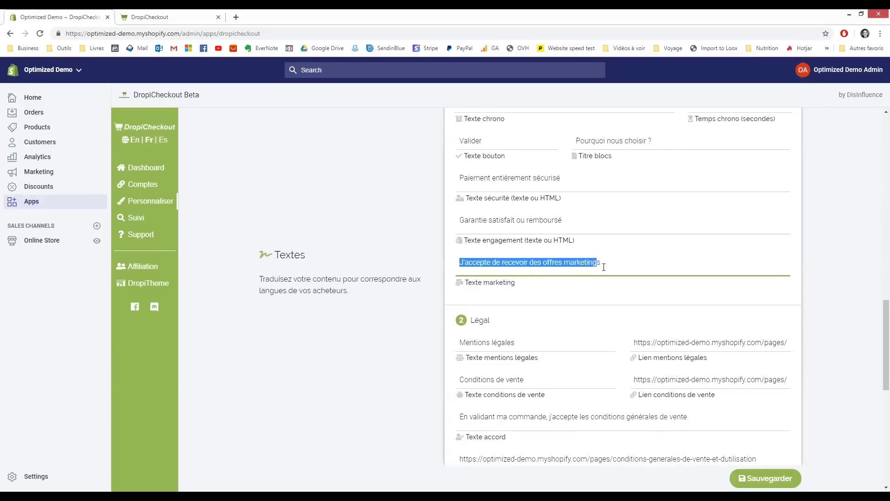
{"action": "left_click", "coordinate": [609, 266]}
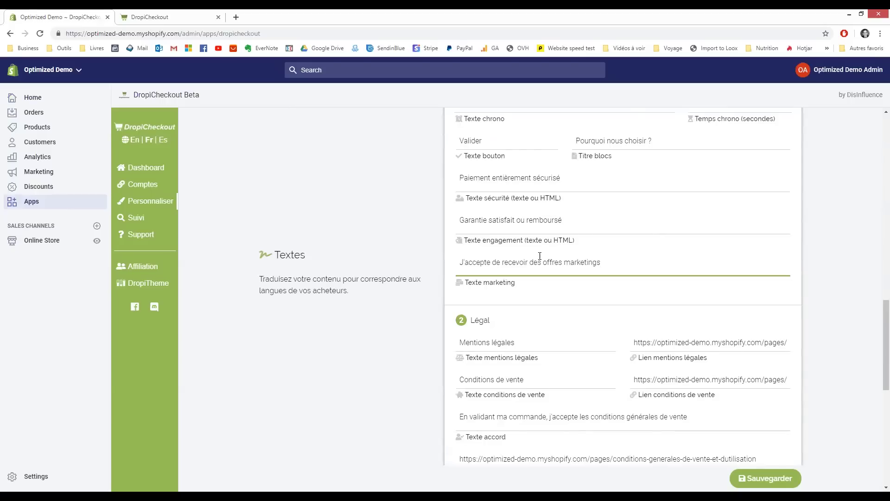
Examine the legal notice and terms of sale texts together with their page links
{"action": "scroll", "coordinate": [567, 218], "scroll_direction": "down", "scroll_amount": 3}
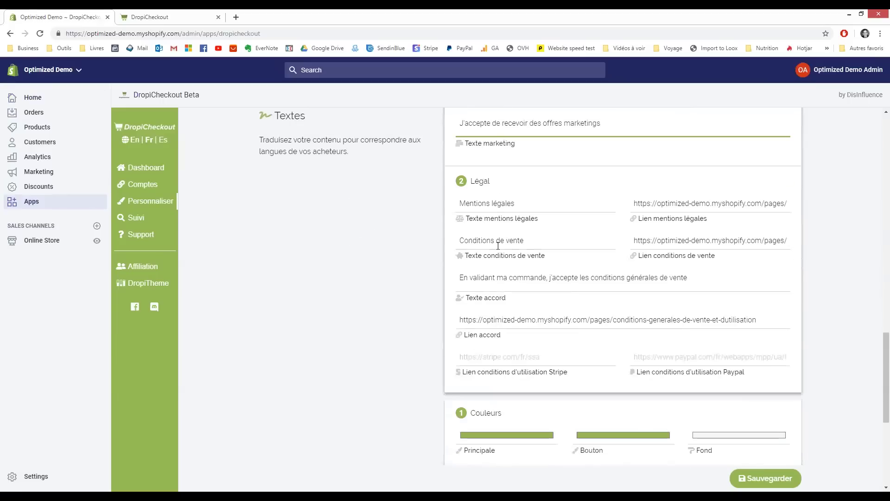
{"action": "key", "text": "Tab"}
{"action": "triple_click", "coordinate": [491, 241]}
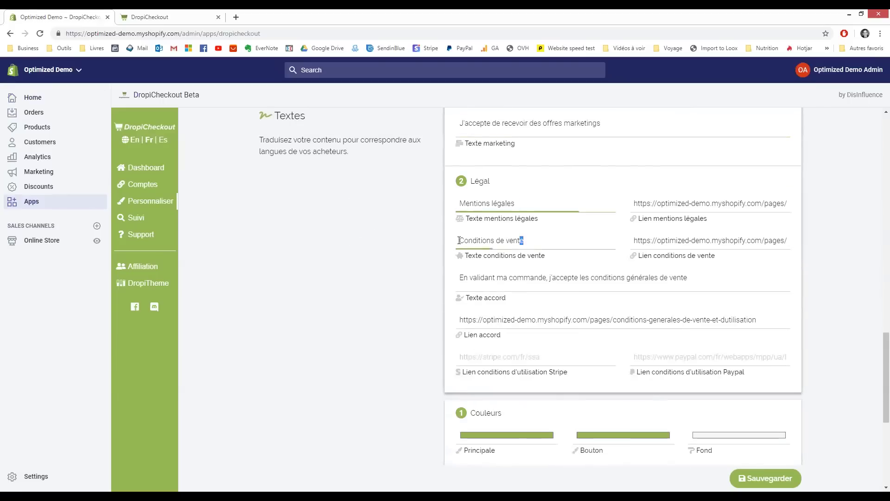
{"action": "triple_click", "coordinate": [674, 203]}
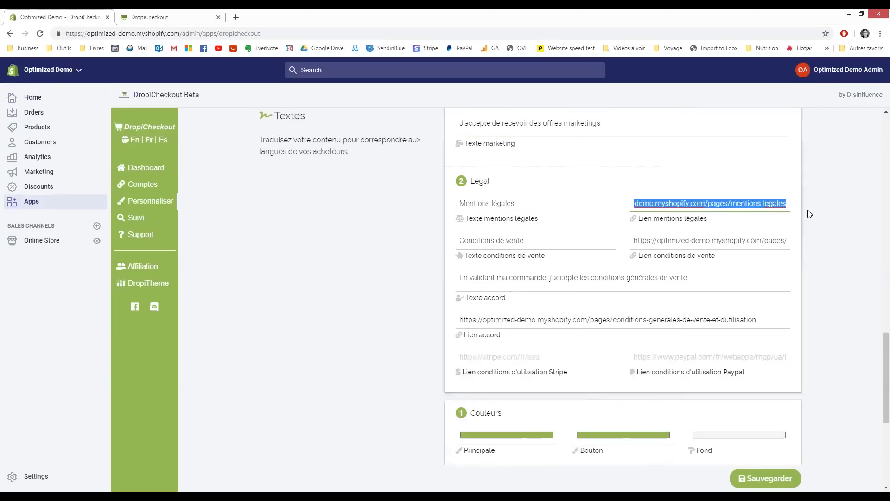
{"action": "left_click", "coordinate": [674, 202]}
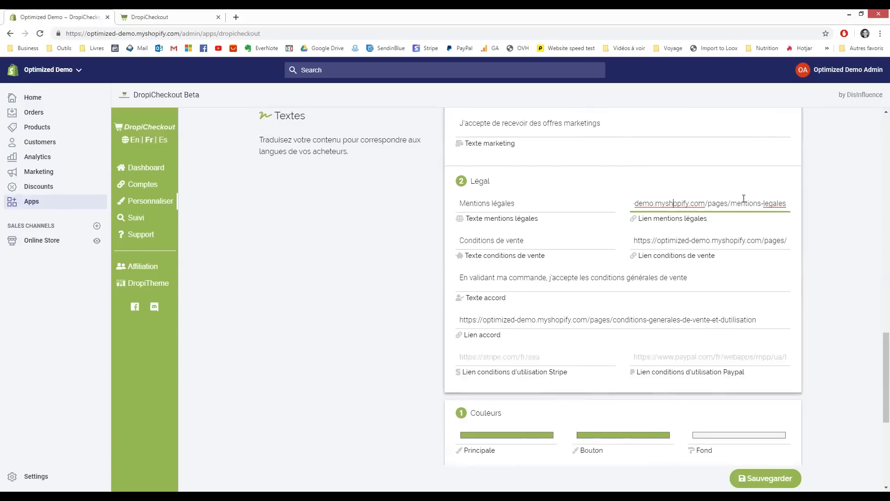
{"action": "left_click_drag", "start_coordinate": [715, 207], "coordinate": [800, 209]}
{"action": "left_click_drag", "start_coordinate": [635, 241], "coordinate": [788, 241]}
{"action": "left_click", "coordinate": [734, 240]}
View the legal page links in the online store's footer and return to the DropiCheckout settings
{"action": "left_click", "coordinate": [97, 240]}
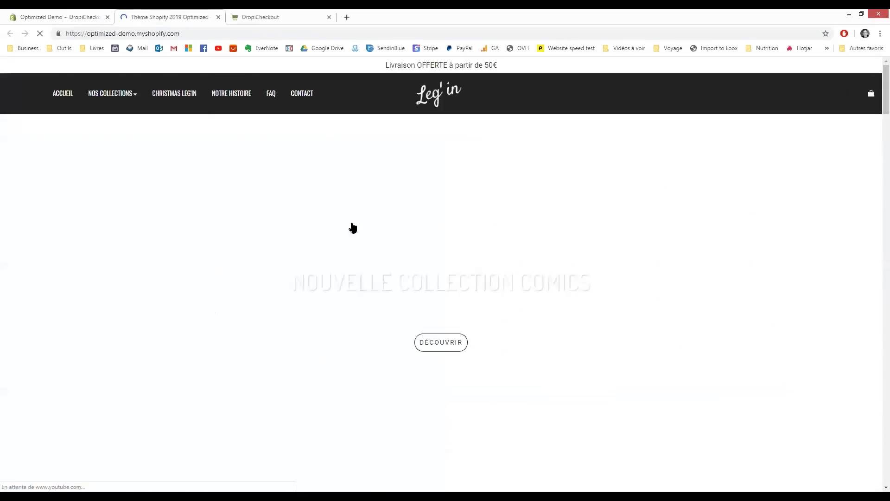
{"action": "scroll", "coordinate": [878, 119], "scroll_direction": "down", "scroll_amount": 15}
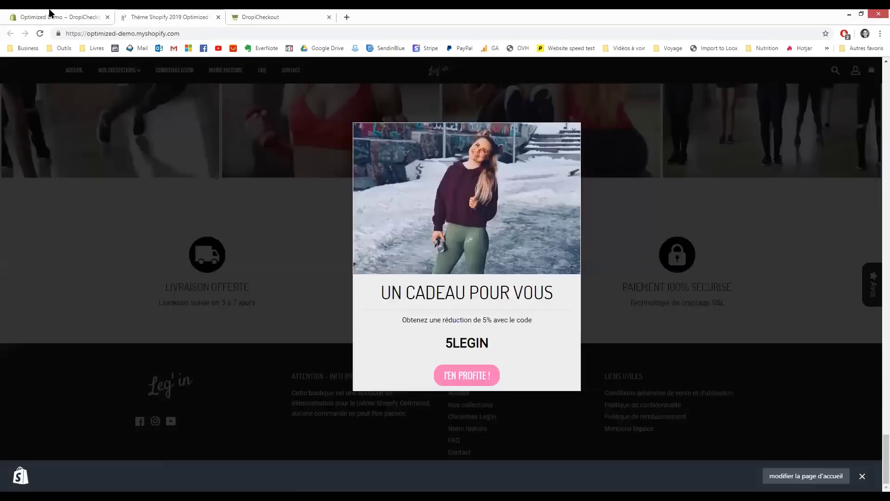
{"action": "left_click", "coordinate": [51, 17]}
Examine the agreement text and link, and the Stripe and PayPal terms-of-use links
{"action": "scroll", "coordinate": [455, 275], "scroll_direction": "down", "scroll_amount": 2}
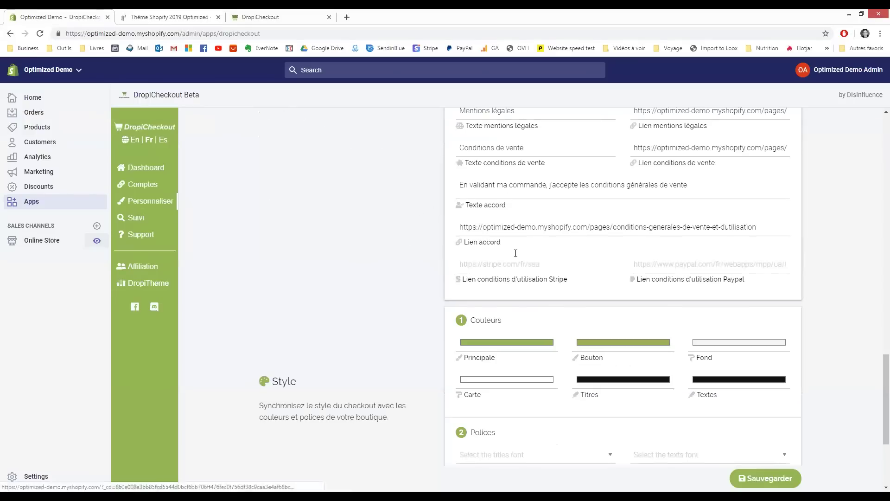
{"action": "scroll", "coordinate": [502, 174], "scroll_direction": "up", "scroll_amount": 1}
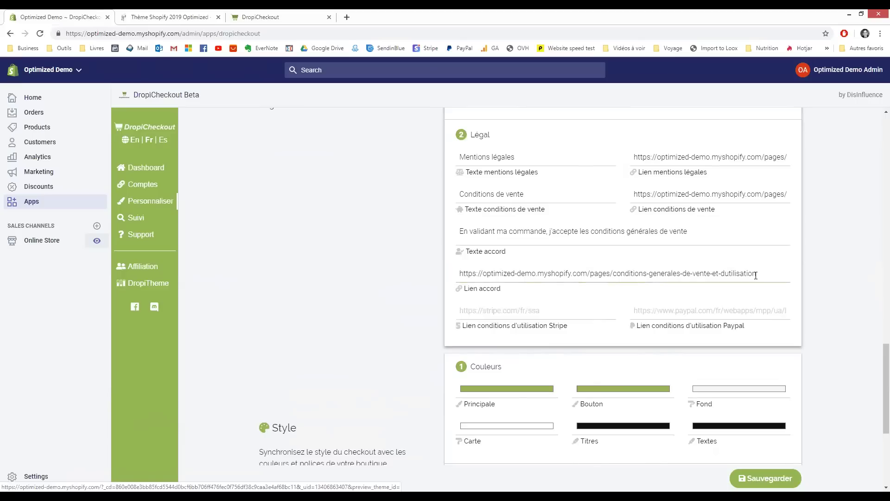
{"action": "scroll", "coordinate": [602, 283], "scroll_direction": "down", "scroll_amount": 1}
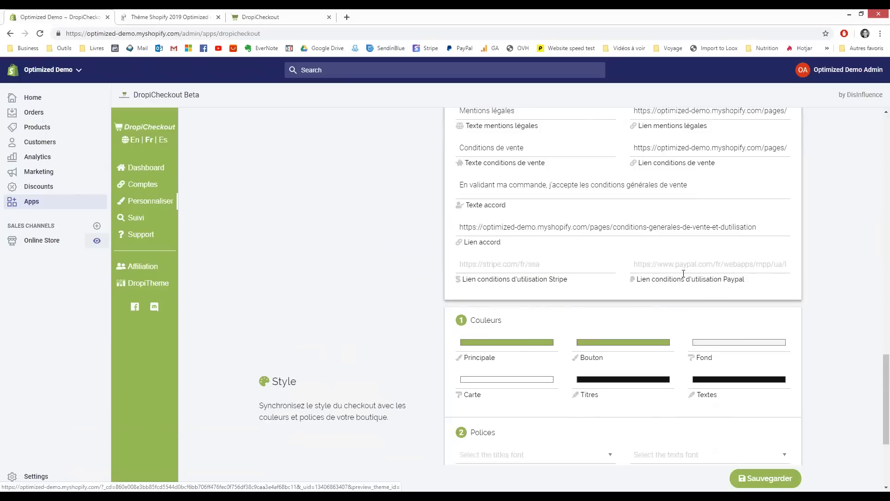
{"action": "left_click", "coordinate": [565, 268]}
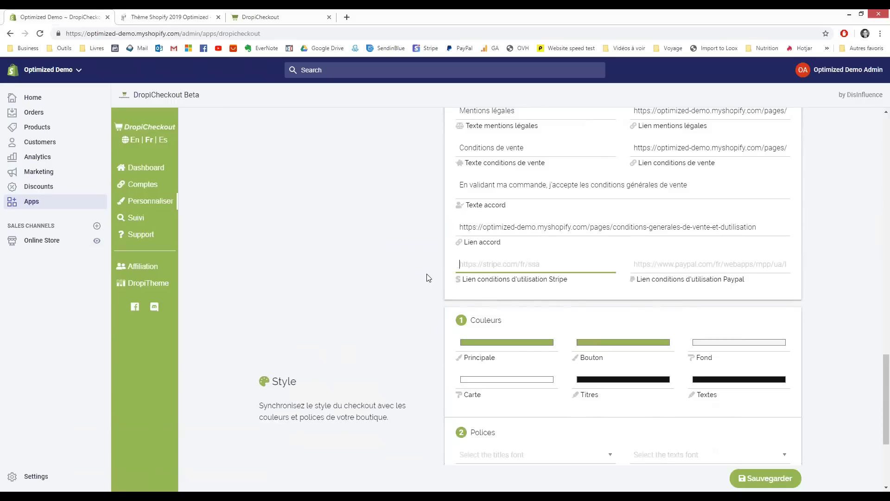
Examine the checkout's colours, fonts and element switches, comparing the Marketing opt-in element with its marketing text
{"action": "scroll", "coordinate": [377, 260], "scroll_direction": "down", "scroll_amount": 1}
{"action": "scroll", "coordinate": [376, 259], "scroll_direction": "down", "scroll_amount": 1}
{"action": "scroll", "coordinate": [483, 302], "scroll_direction": "down", "scroll_amount": 1}
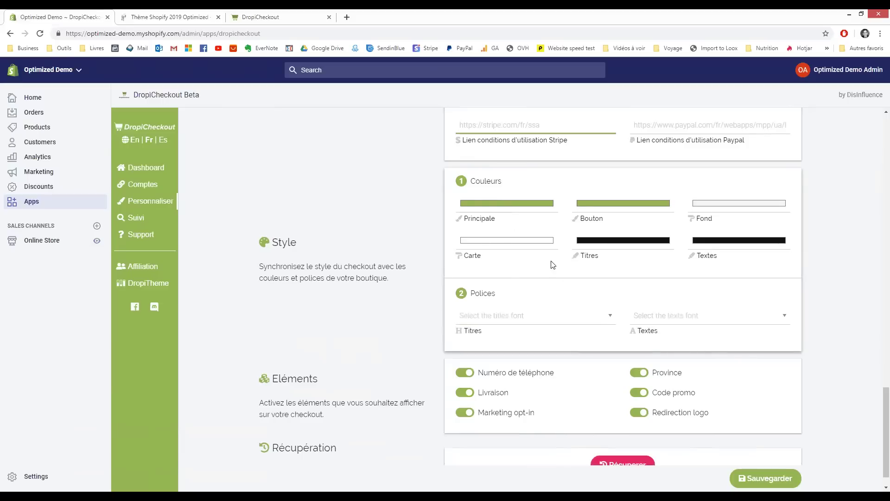
{"action": "scroll", "coordinate": [524, 236], "scroll_direction": "down", "scroll_amount": 1}
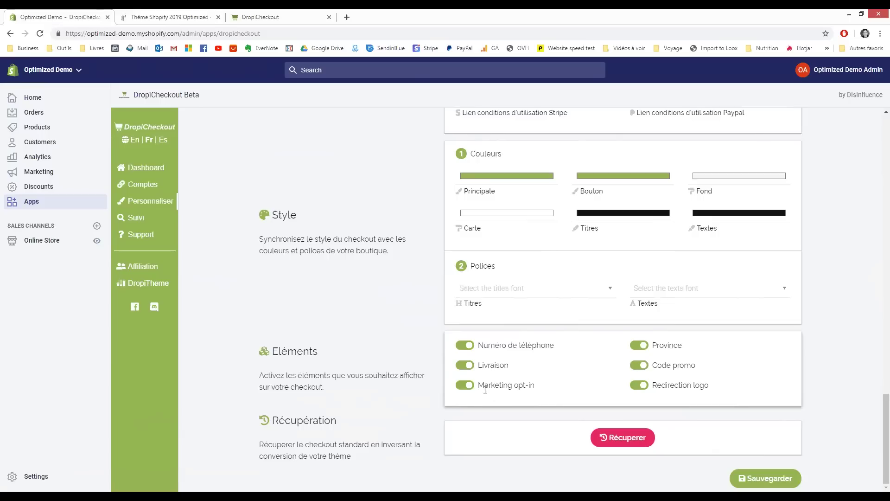
{"action": "left_click_drag", "start_coordinate": [479, 386], "coordinate": [534, 386]}
{"action": "scroll", "coordinate": [489, 226], "scroll_direction": "up", "scroll_amount": 7}
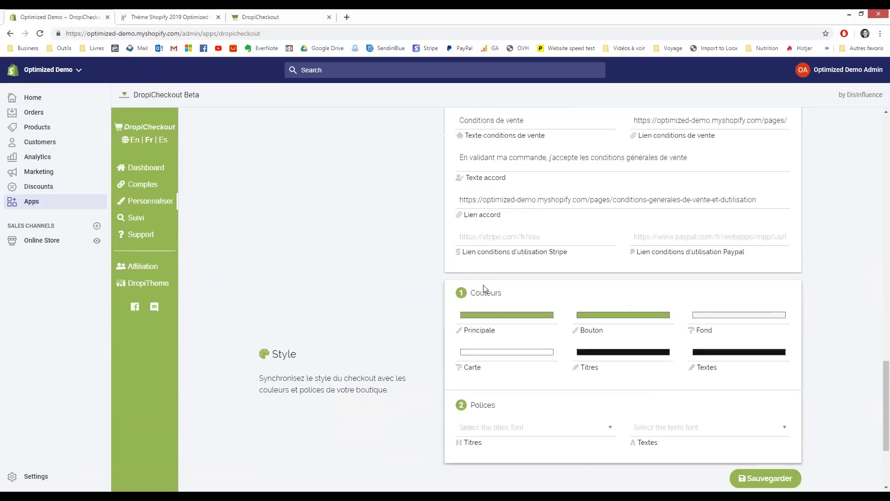
{"action": "scroll", "coordinate": [489, 225], "scroll_direction": "up", "scroll_amount": 1}
{"action": "left_click_drag", "start_coordinate": [461, 234], "coordinate": [622, 234]}
{"action": "left_click", "coordinate": [625, 233]}
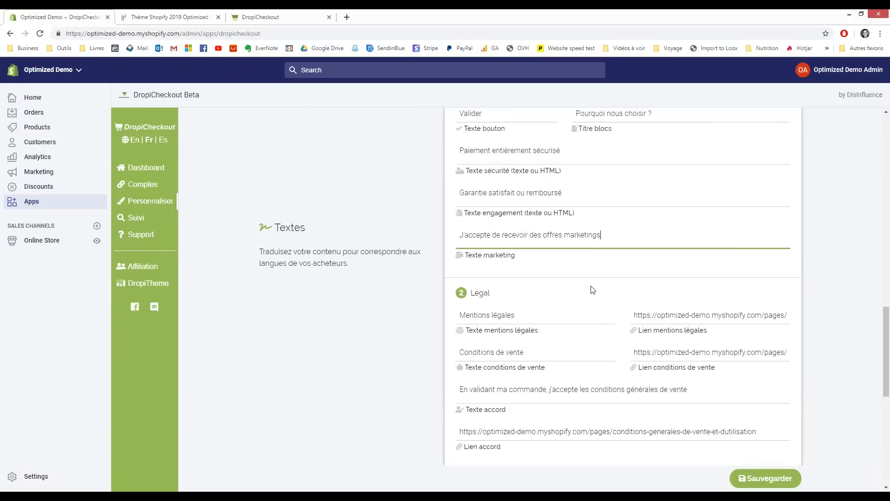
{"action": "scroll", "coordinate": [624, 237], "scroll_direction": "down", "scroll_amount": 7}
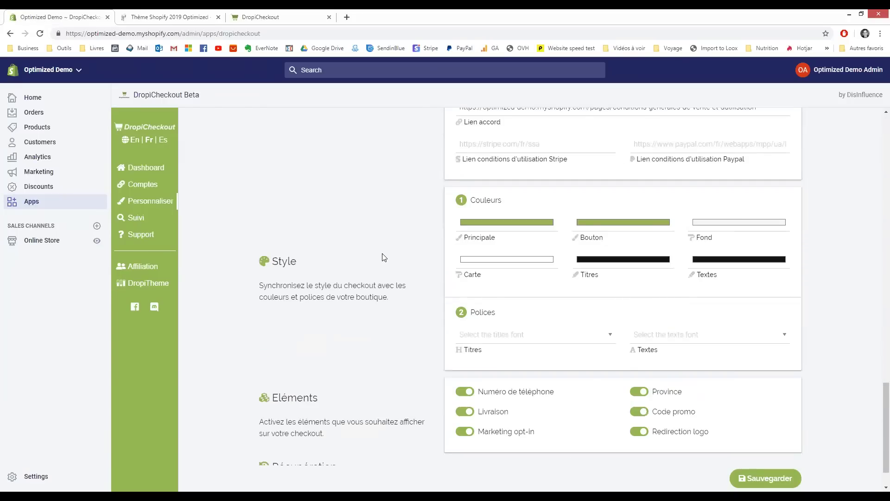
{"action": "scroll", "coordinate": [384, 255], "scroll_direction": "down", "scroll_amount": 1}
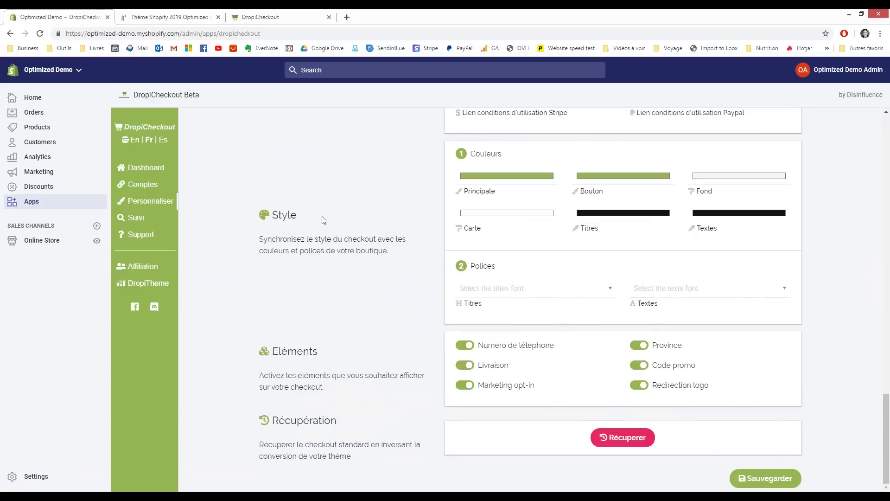
Save the checkout customization and go back to the setup dashboard
{"action": "left_click", "coordinate": [753, 480]}
{"action": "left_click", "coordinate": [150, 169]}
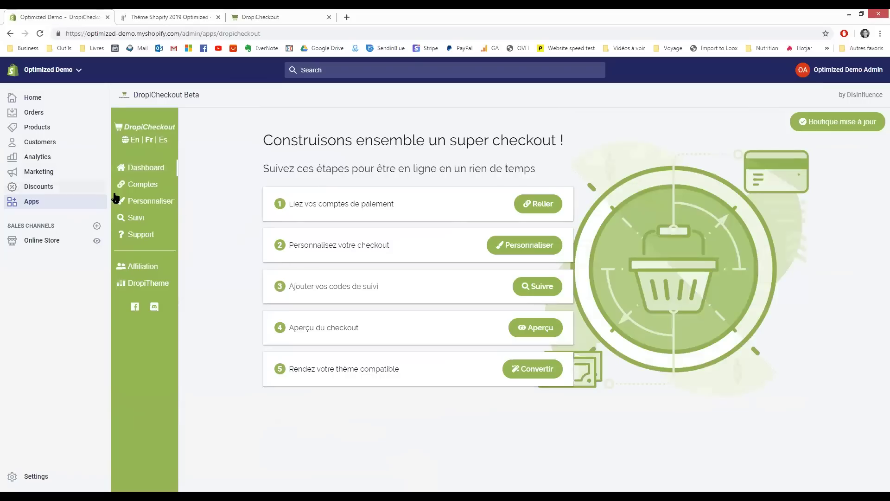
Look through the payment accounts and the Google and Facebook Pixel tracking fields
{"action": "left_click", "coordinate": [141, 187]}
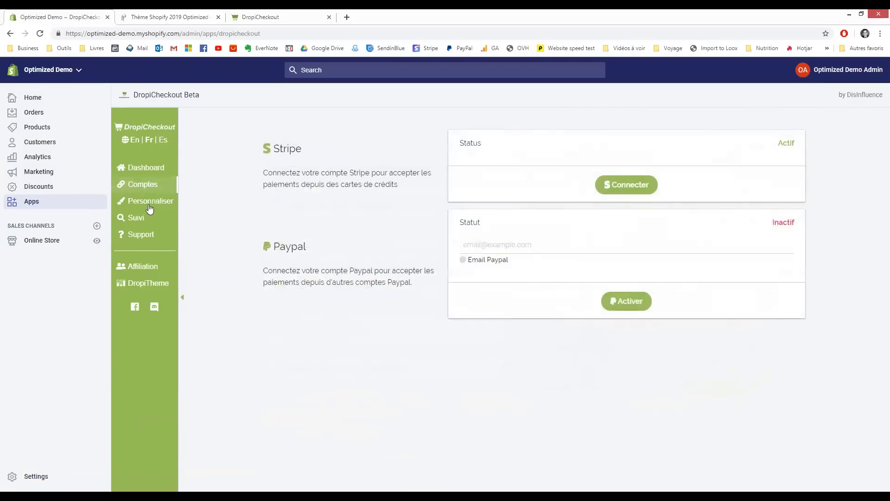
{"action": "left_click", "coordinate": [145, 201]}
{"action": "left_click", "coordinate": [145, 223]}
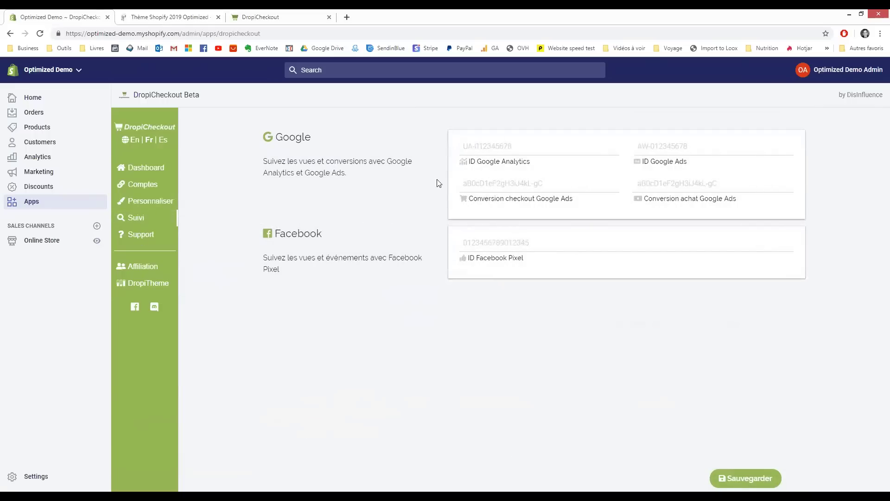
{"action": "left_click", "coordinate": [496, 146]}
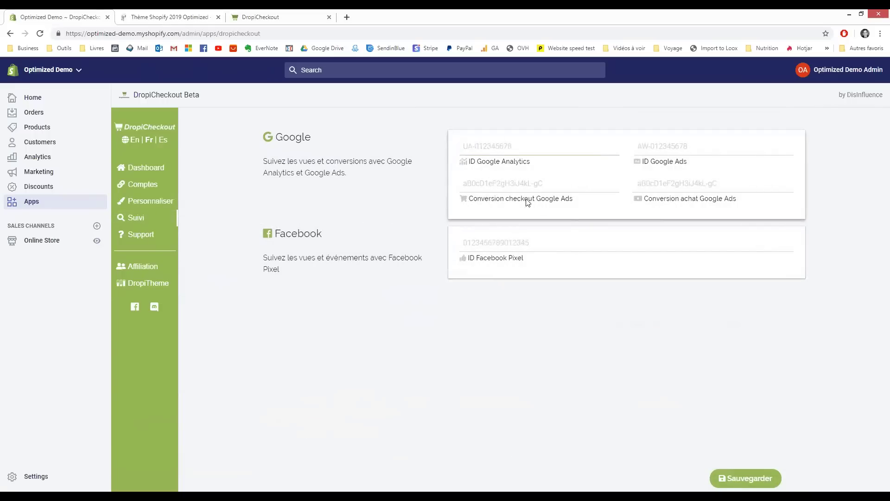
{"action": "left_click", "coordinate": [483, 246]}
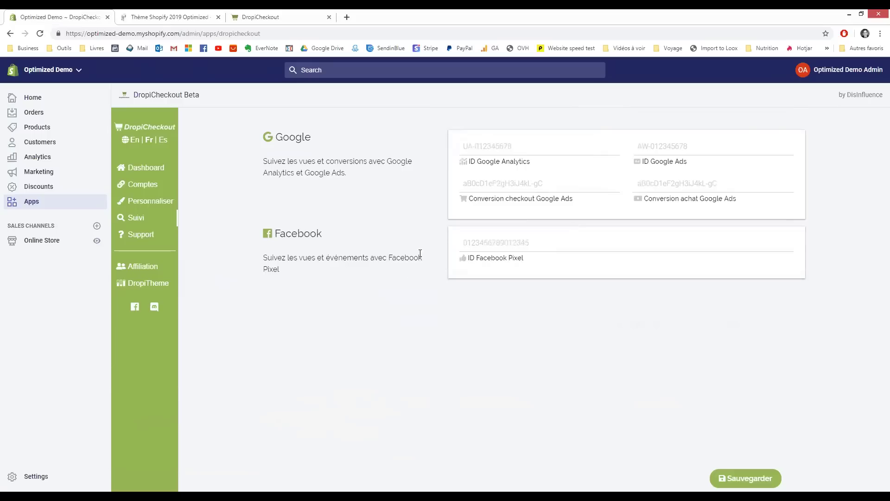
Preview the customized checkout from the dashboard and examine its layout, shipping method, texts and countdown
{"action": "left_click", "coordinate": [143, 168]}
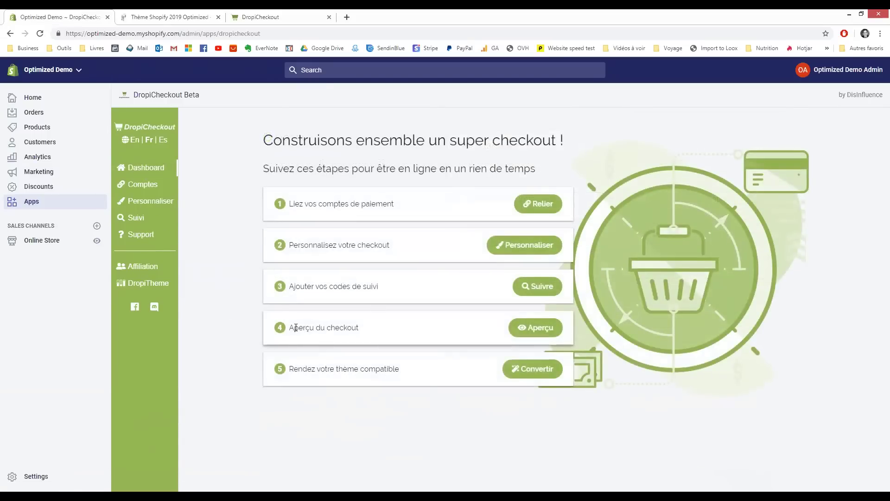
{"action": "left_click", "coordinate": [533, 328]}
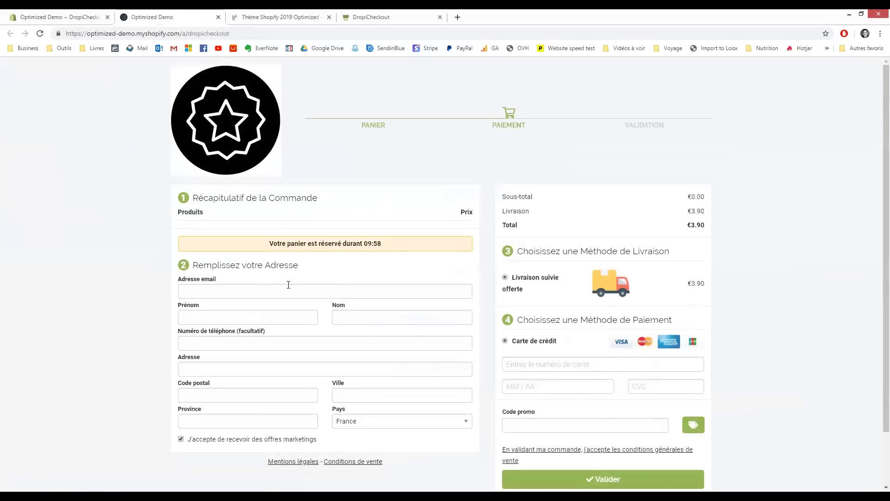
{"action": "scroll", "coordinate": [263, 286], "scroll_direction": "down", "scroll_amount": 2}
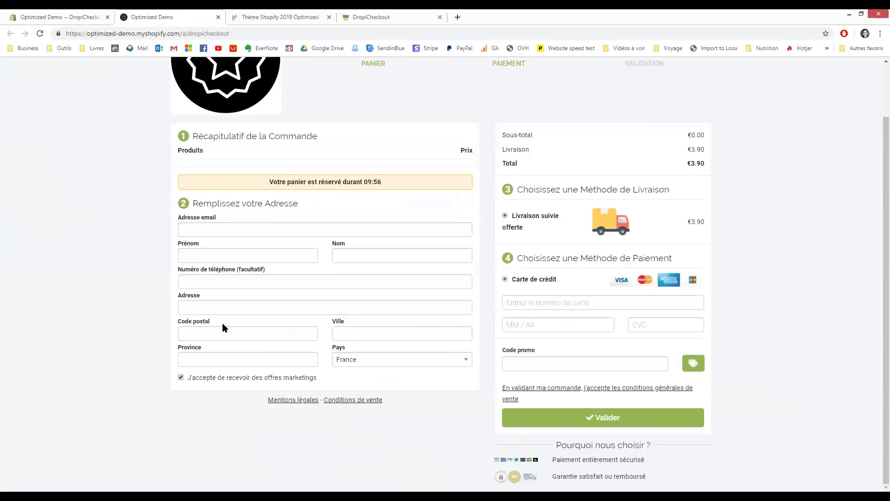
{"action": "scroll", "coordinate": [411, 175], "scroll_direction": "up", "scroll_amount": 2}
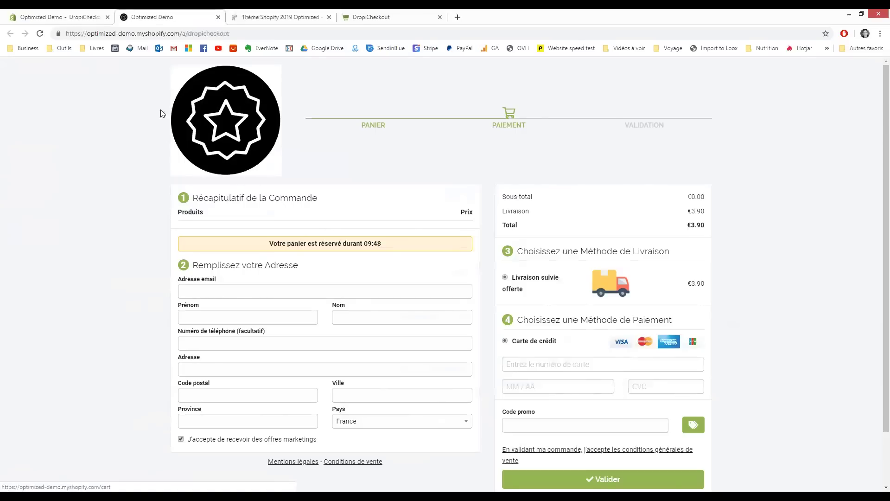
{"action": "scroll", "coordinate": [266, 251], "scroll_direction": "down", "scroll_amount": 1}
{"action": "left_click_drag", "start_coordinate": [270, 182], "coordinate": [384, 185]}
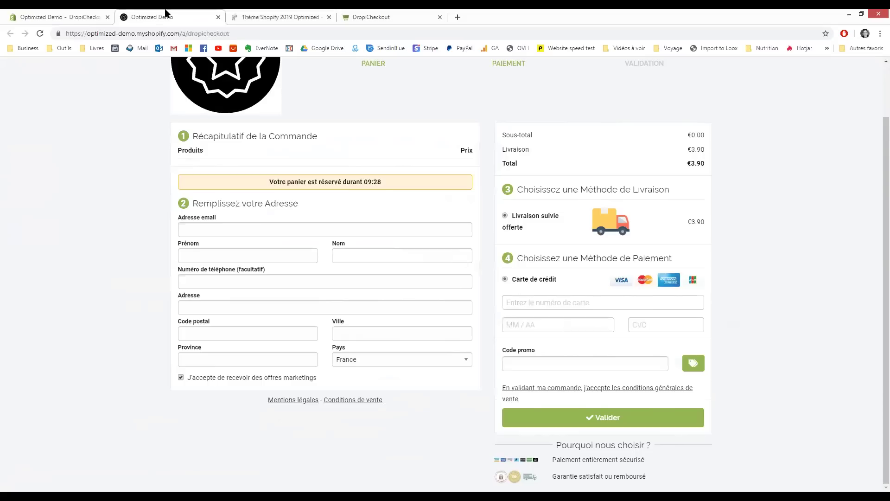
Return from the checkout preview to the DropiCheckout dashboard and open the payment account linking page
{"action": "left_click", "coordinate": [379, 17]}
{"action": "left_click", "coordinate": [197, 16]}
{"action": "left_click", "coordinate": [273, 14]}
{"action": "left_click", "coordinate": [187, 14]}
{"action": "left_click", "coordinate": [55, 14]}
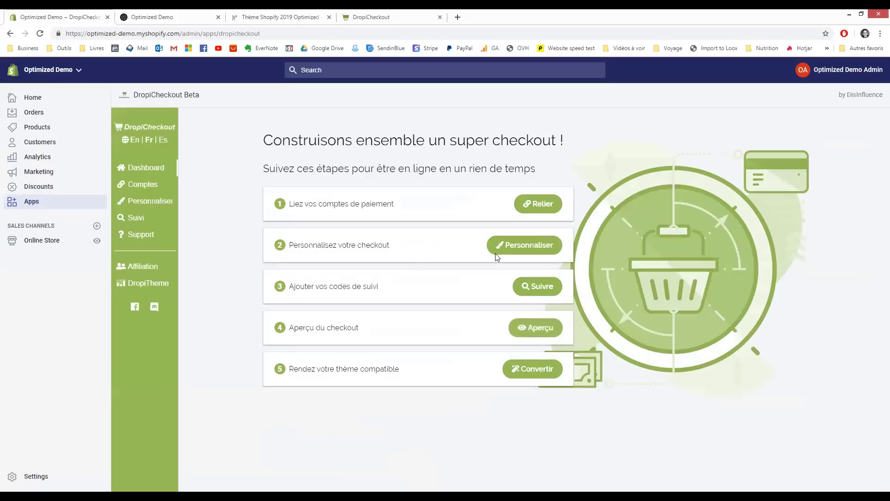
{"action": "left_click", "coordinate": [540, 203]}
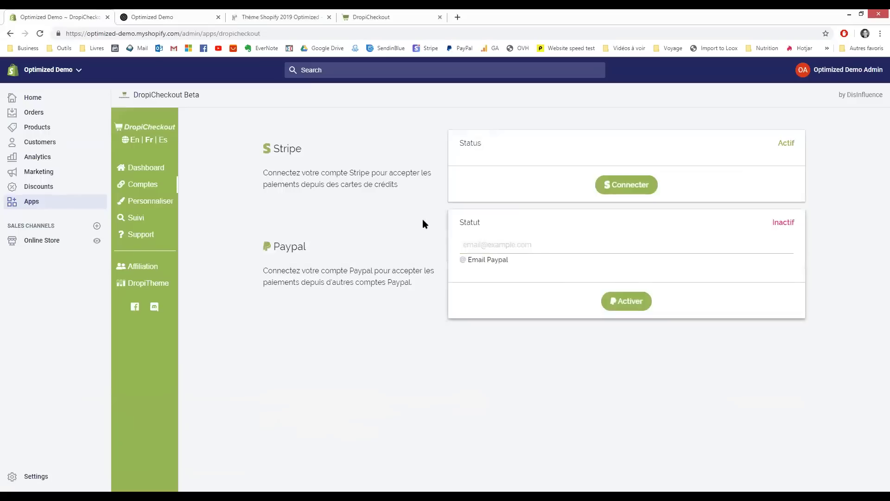
Switch back to the checkout preview and examine its logo, countdown, address form, shipping and payment sections
{"action": "key", "text": "ctrl+3"}
{"action": "key", "text": "ctrl+4"}
{"action": "left_click", "coordinate": [211, 14]}
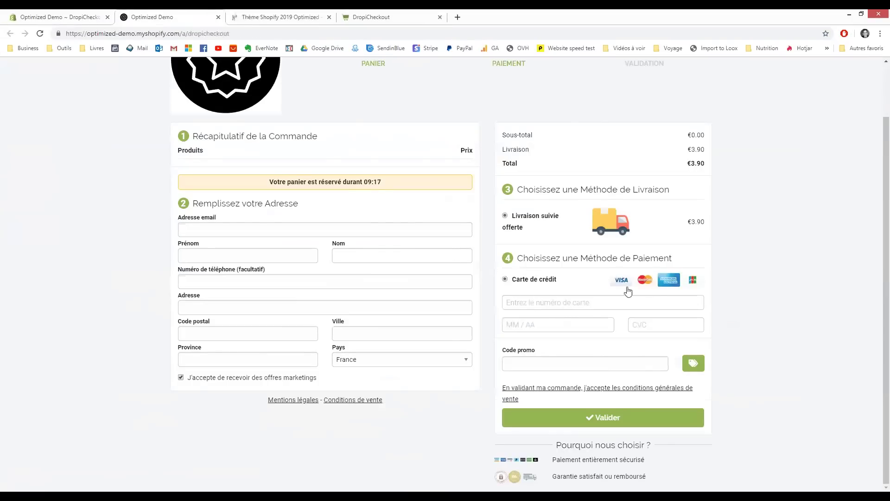
{"action": "scroll", "coordinate": [360, 278], "scroll_direction": "up", "scroll_amount": 2}
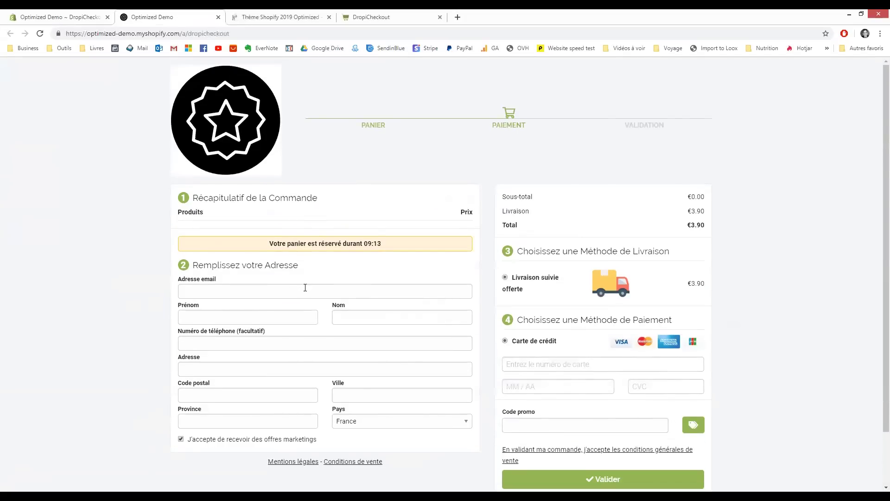
{"action": "scroll", "coordinate": [293, 188], "scroll_direction": "down", "scroll_amount": 2}
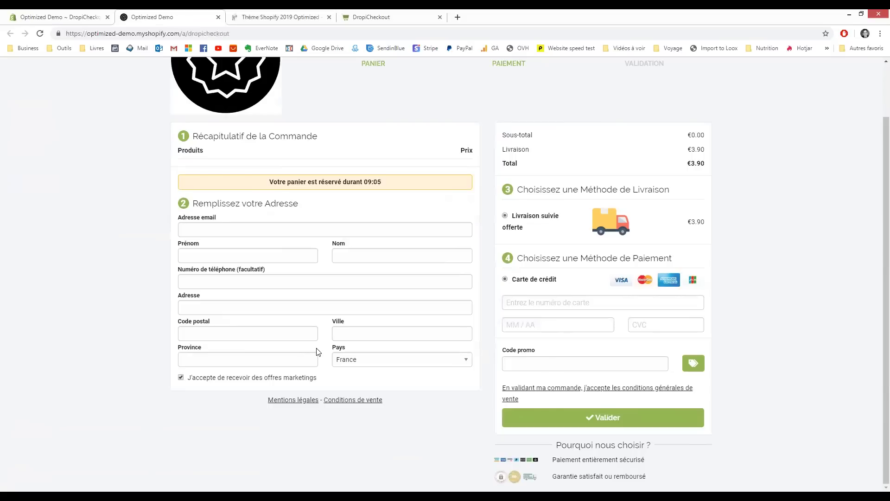
{"action": "scroll", "coordinate": [315, 255], "scroll_direction": "up", "scroll_amount": 2}
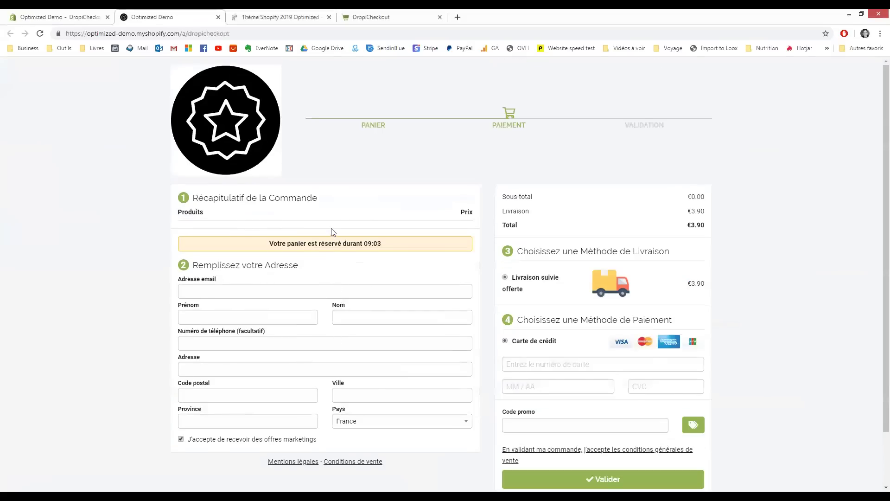
{"action": "scroll", "coordinate": [370, 262], "scroll_direction": "down", "scroll_amount": 2}
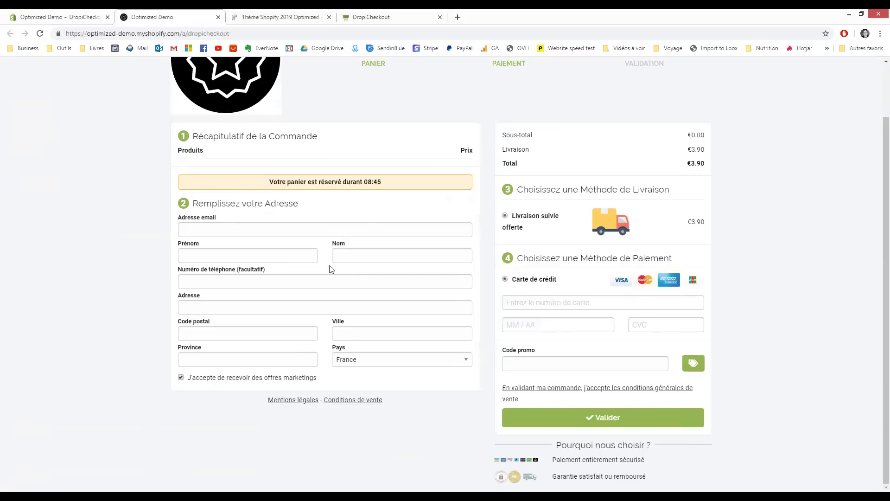
{"action": "scroll", "coordinate": [168, 268], "scroll_direction": "up", "scroll_amount": 1}
{"action": "scroll", "coordinate": [168, 268], "scroll_direction": "down", "scroll_amount": 1}
{"action": "scroll", "coordinate": [220, 152], "scroll_direction": "up", "scroll_amount": 1}
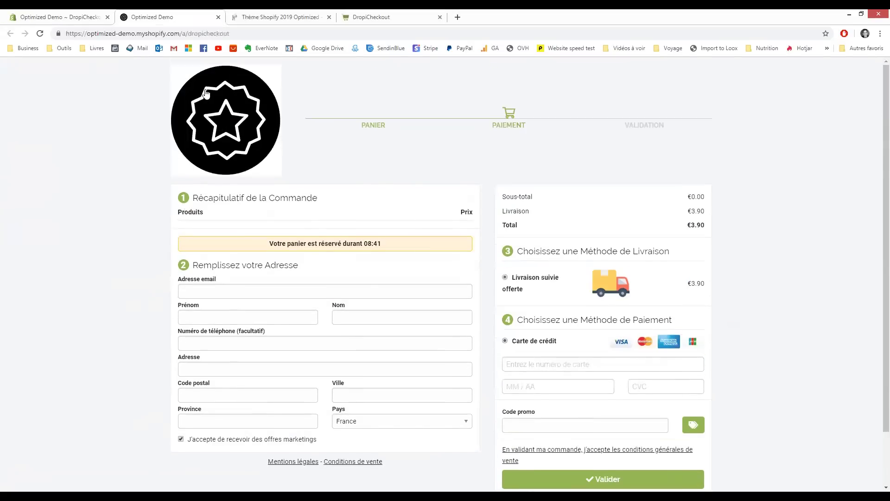
{"action": "scroll", "coordinate": [257, 221], "scroll_direction": "down", "scroll_amount": 1}
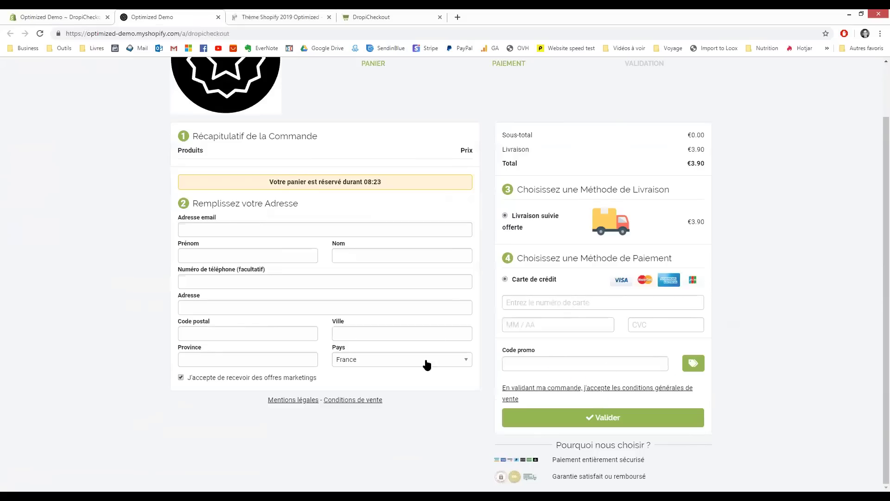
Check the title, security text and guarantee text of the reassurance block beneath the checkout's order button
{"action": "left_click_drag", "start_coordinate": [555, 444], "coordinate": [679, 450]}
{"action": "left_click_drag", "start_coordinate": [553, 459], "coordinate": [677, 463]}
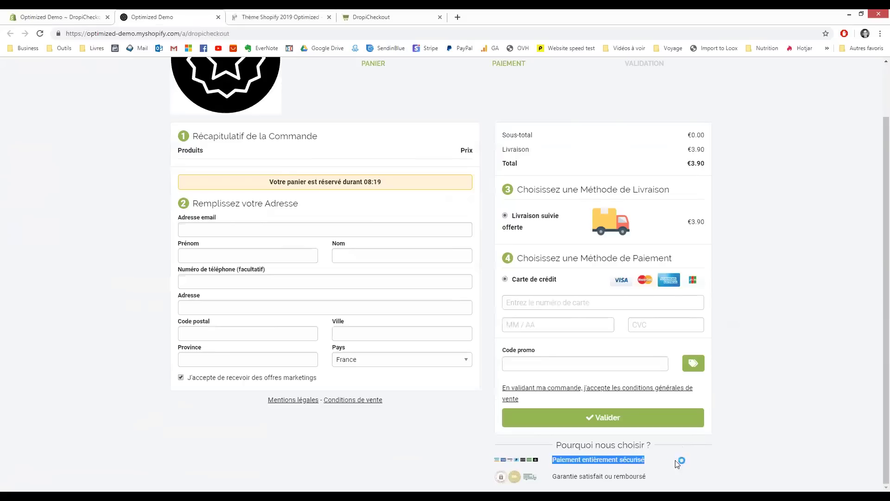
{"action": "left_click_drag", "start_coordinate": [553, 477], "coordinate": [667, 478]}
{"action": "left_click", "coordinate": [538, 407]}
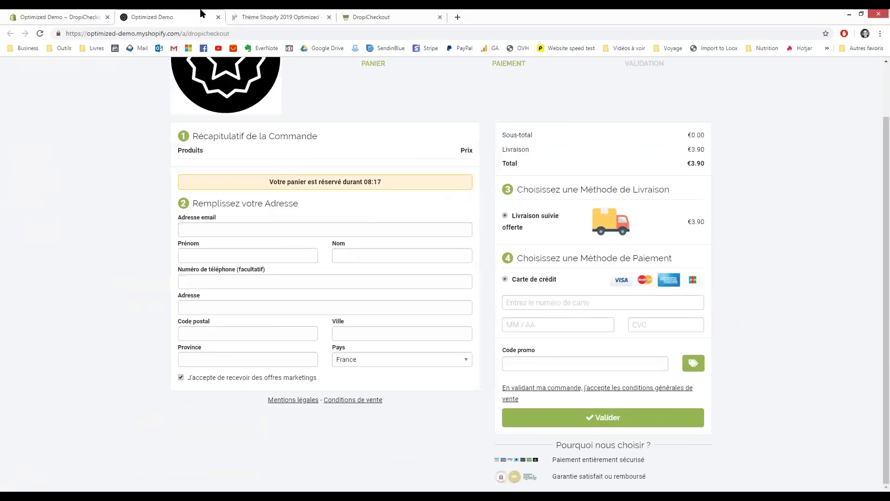
Reopen the checkout customization page from the DropiCheckout dashboard and view the security and engagement icons among the brand images
{"action": "left_click", "coordinate": [64, 17]}
{"action": "left_click", "coordinate": [141, 168]}
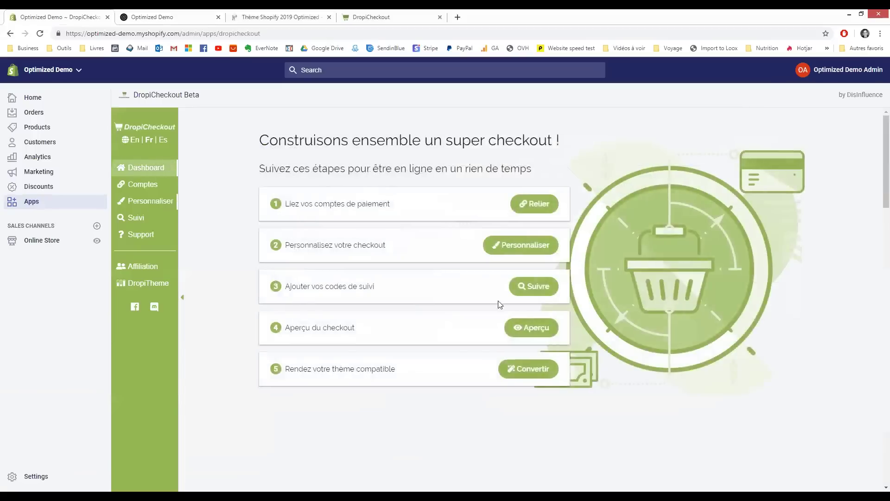
{"action": "left_click", "coordinate": [521, 245]}
{"action": "scroll", "coordinate": [533, 308], "scroll_direction": "down", "scroll_amount": 10}
{"action": "scroll", "coordinate": [534, 297], "scroll_direction": "up", "scroll_amount": 6}
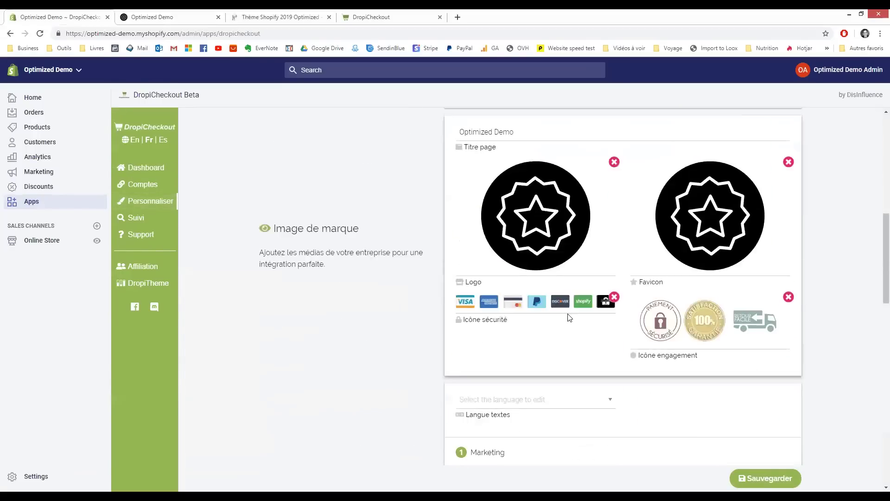
Load the Français texts in the customization page, review the security text in the marketing section, and return to the checkout preview
{"action": "scroll", "coordinate": [521, 304], "scroll_direction": "down", "scroll_amount": 6}
{"action": "left_click", "coordinate": [497, 270]}
{"action": "scroll", "coordinate": [510, 209], "scroll_direction": "up", "scroll_amount": 1}
{"action": "left_click", "coordinate": [524, 175]}
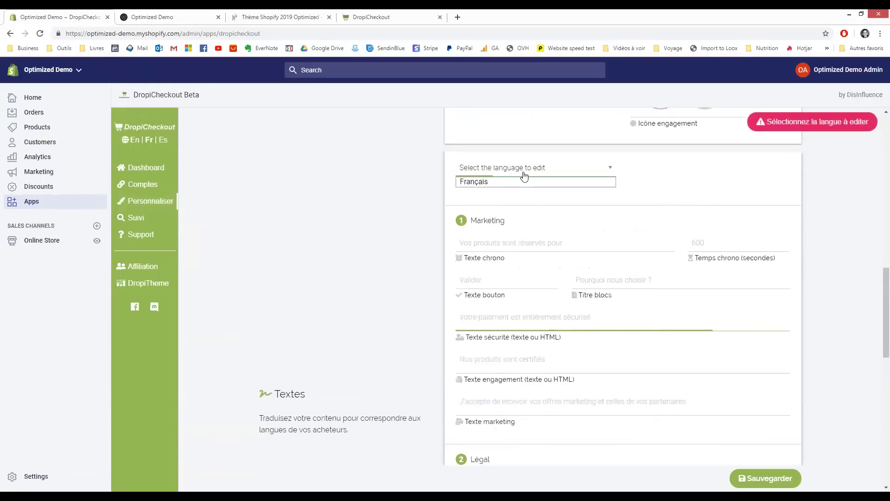
{"action": "left_click", "coordinate": [523, 182]}
{"action": "scroll", "coordinate": [464, 293], "scroll_direction": "down", "scroll_amount": 3}
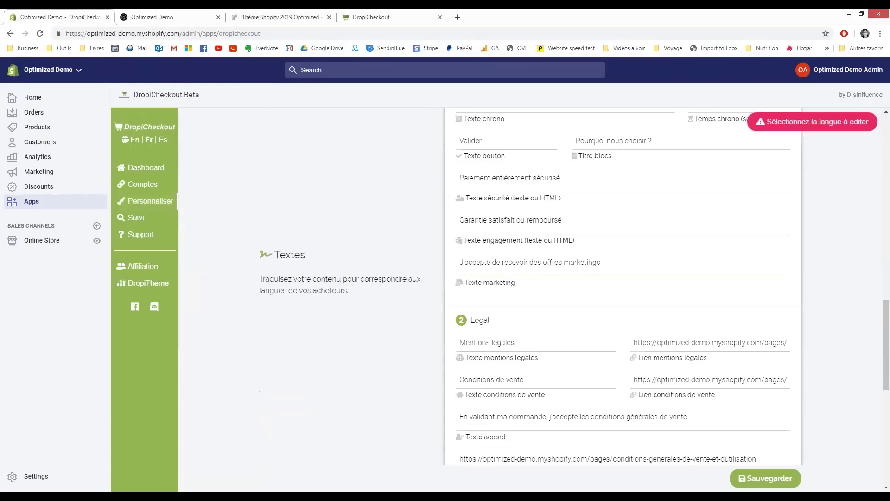
{"action": "scroll", "coordinate": [510, 219], "scroll_direction": "up", "scroll_amount": 1}
{"action": "left_click_drag", "start_coordinate": [556, 224], "coordinate": [459, 224]}
{"action": "left_click", "coordinate": [208, 17]}
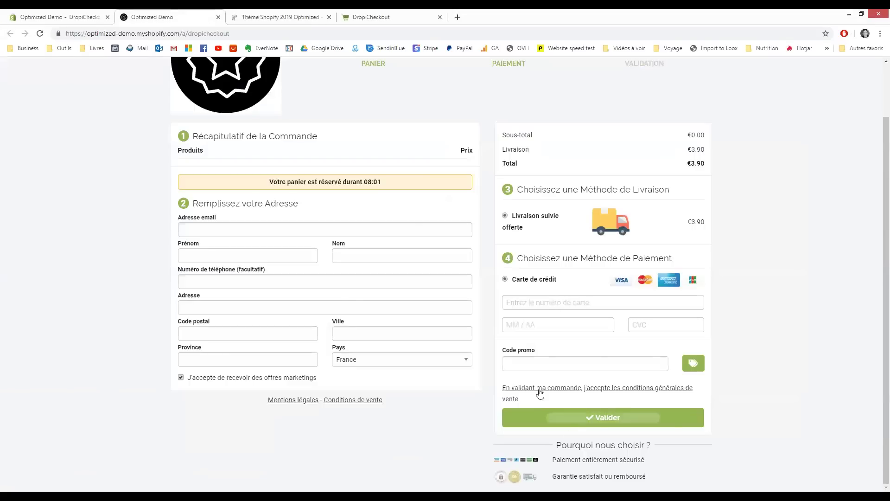